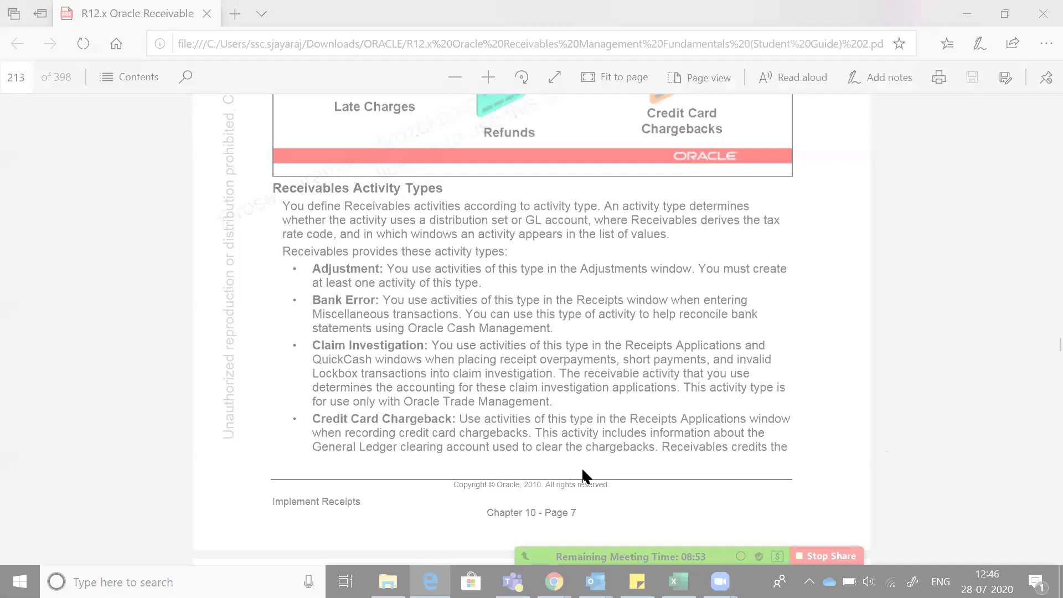
# - Paste the captured page 213 Claim Investigation and Credit Card Chargeback text into column C of AR oracle topics
pyautogui.hotkey('alt', 'Tab')
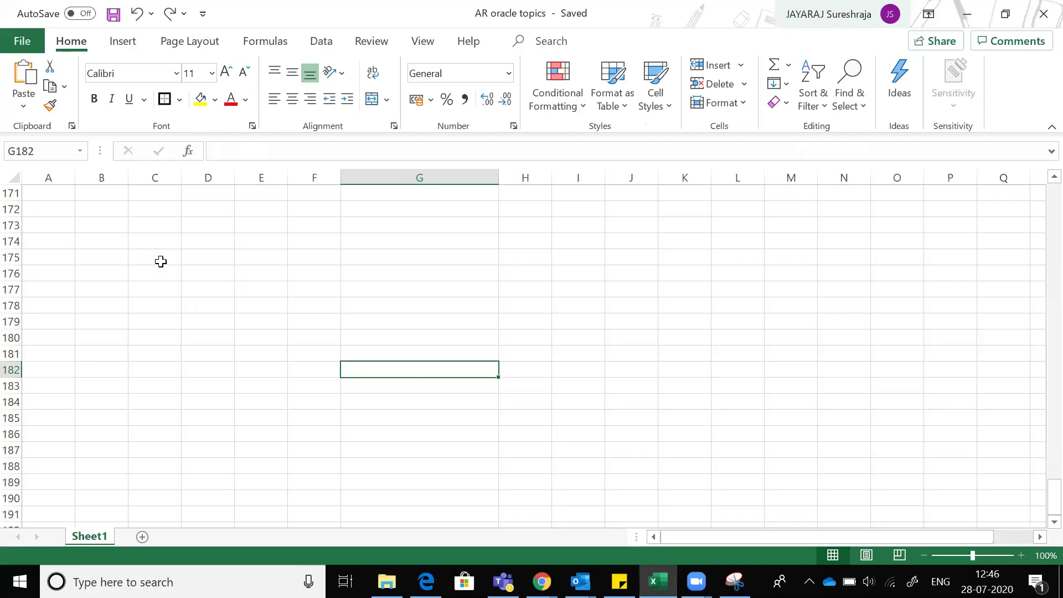
pyautogui.click(152, 387)
pyautogui.hotkey('ctrl', 'v')
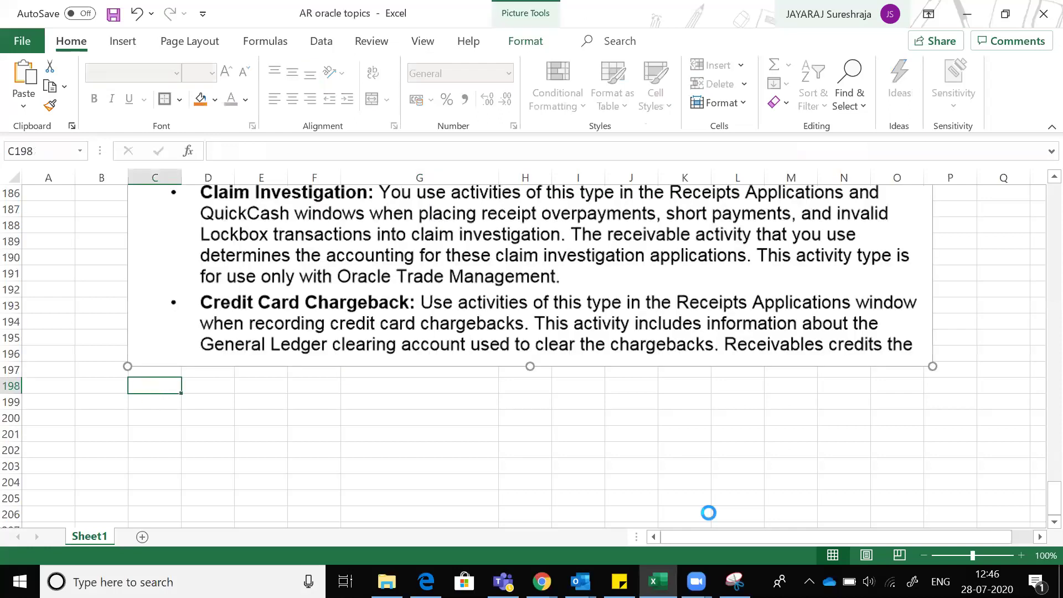
# - Back in the guide, bring page 214's activity-type list from Credit Card Refund into view
pyautogui.hotkey('alt', 'Tab')
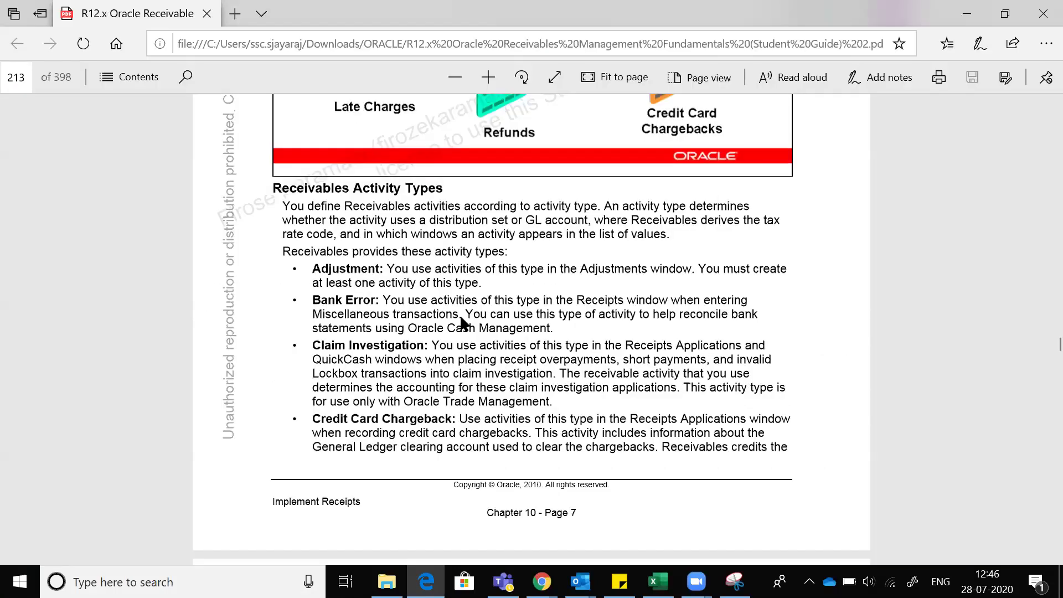
pyautogui.scroll(-10, 430, 413)
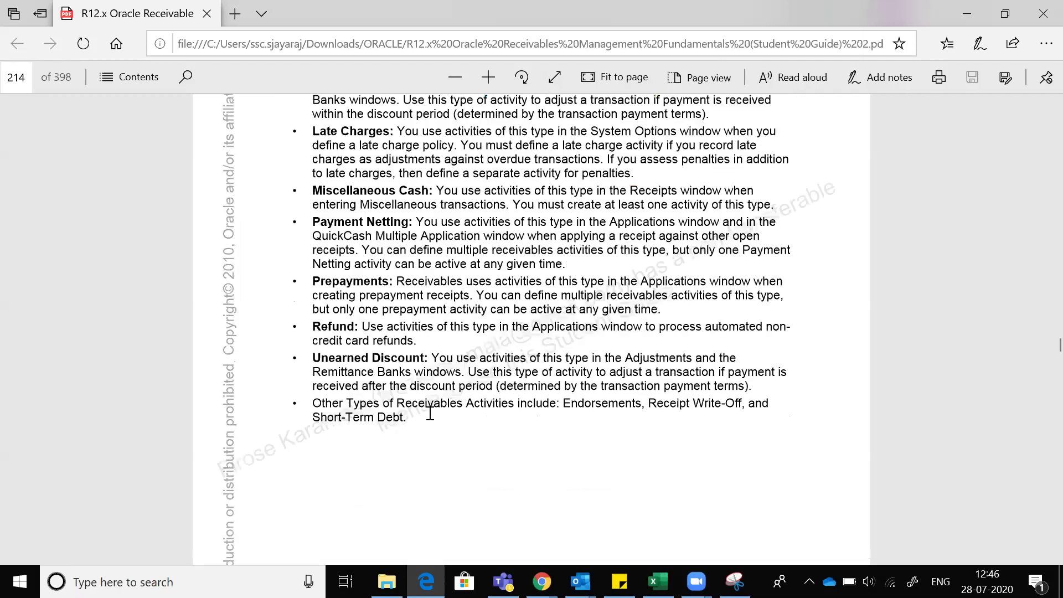
pyautogui.scroll(-1, 421, 413)
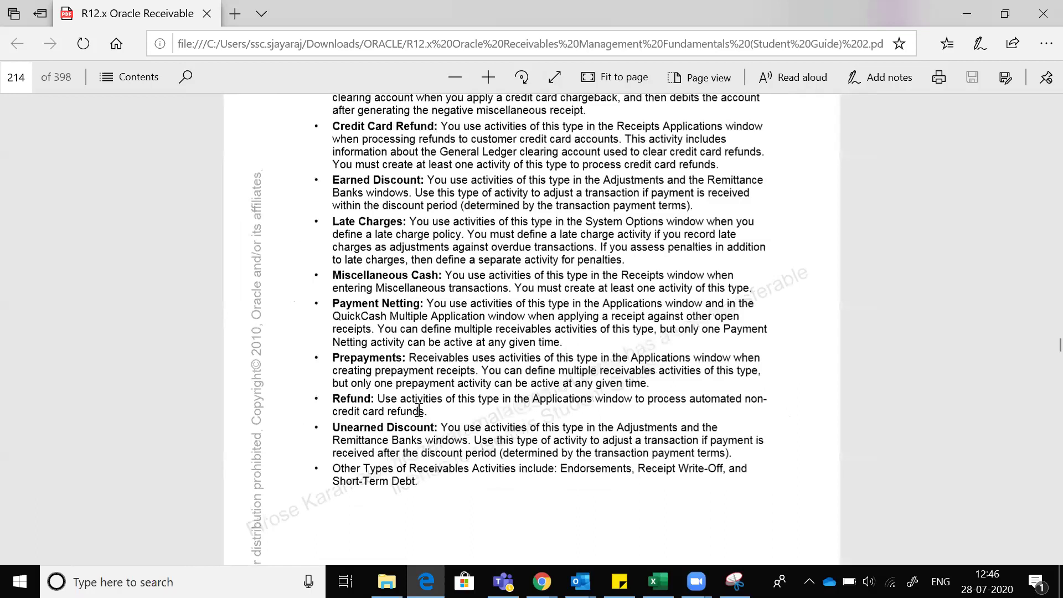
pyautogui.scroll(1, 532, 327)
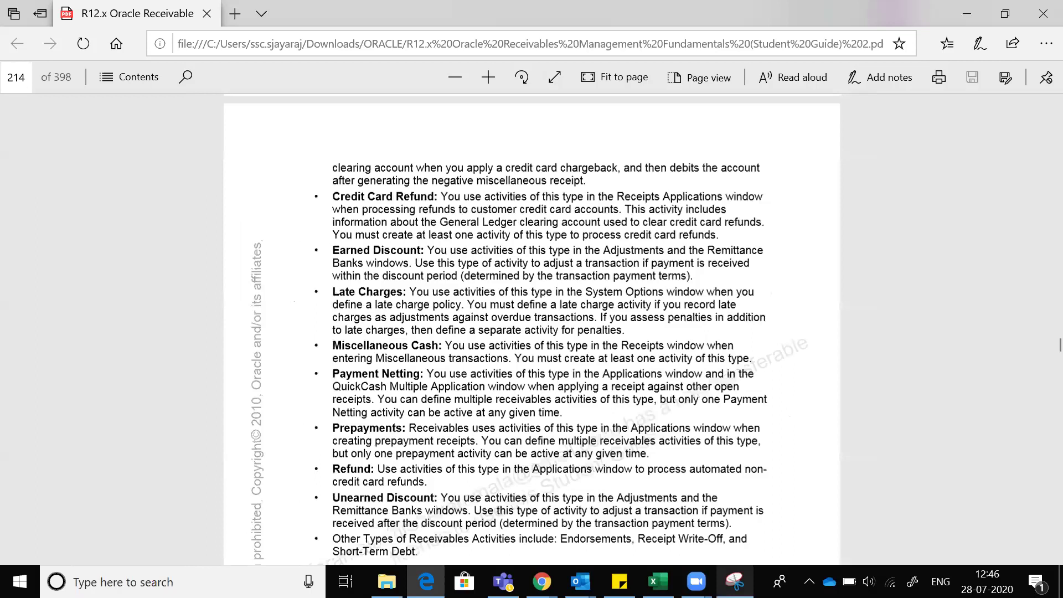
# - Snip page 214's activity-type descriptions from Credit Card Refund to Refund with Snipping Tool
pyautogui.hotkey('alt', 'Tab')
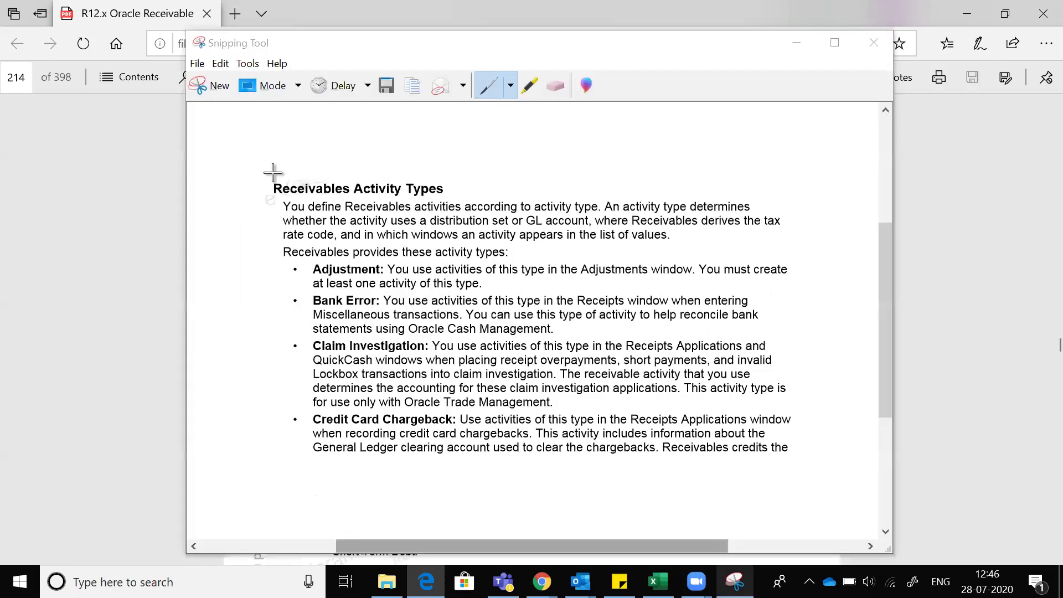
pyautogui.hotkey('ctrl', 'n')
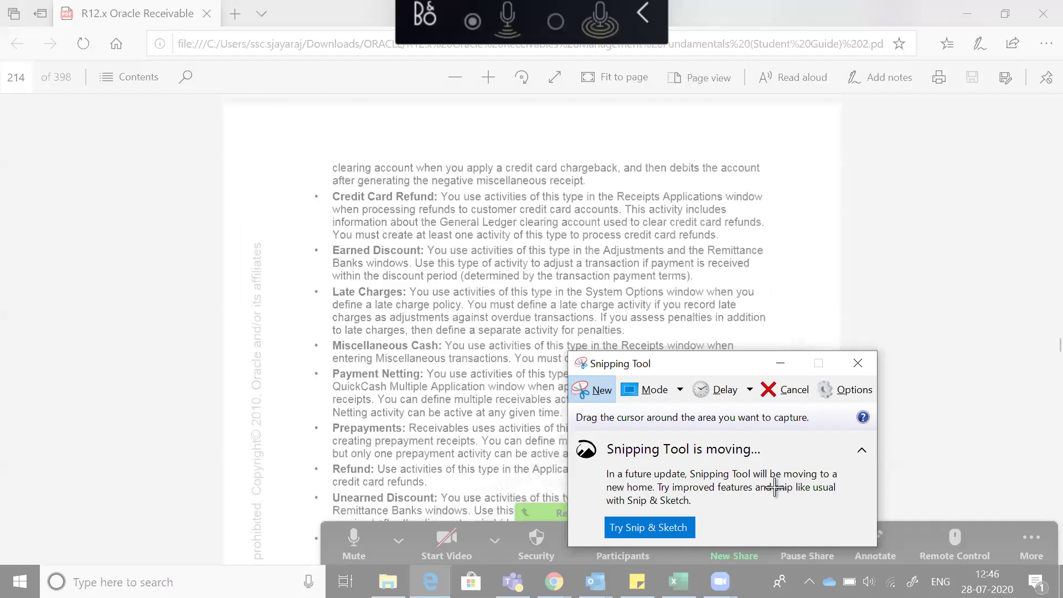
pyautogui.moveTo(774, 487); pyautogui.dragTo(770, 485)
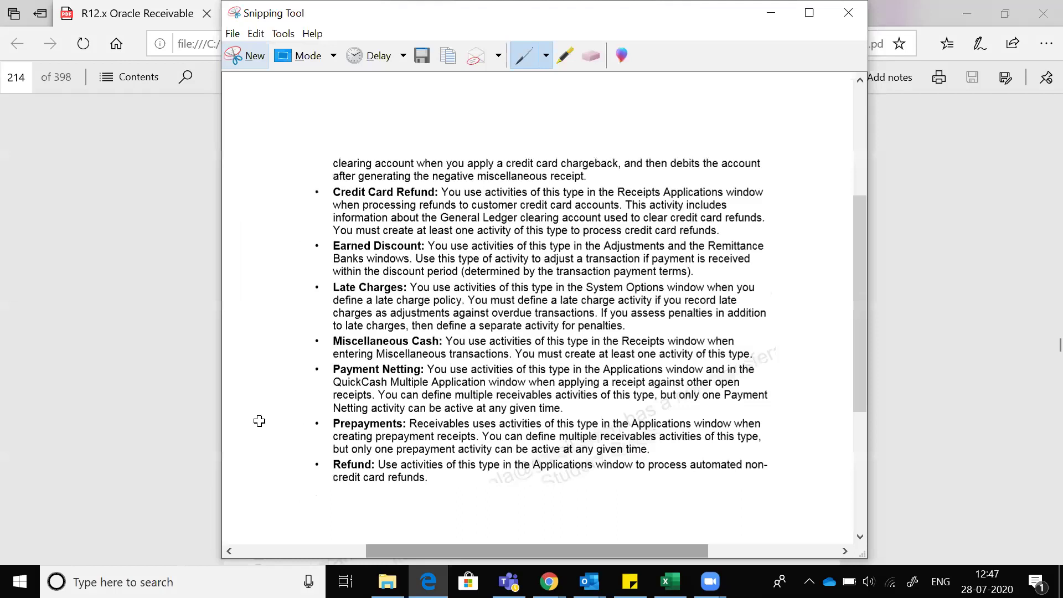
pyautogui.hotkey('alt', 'Tab')
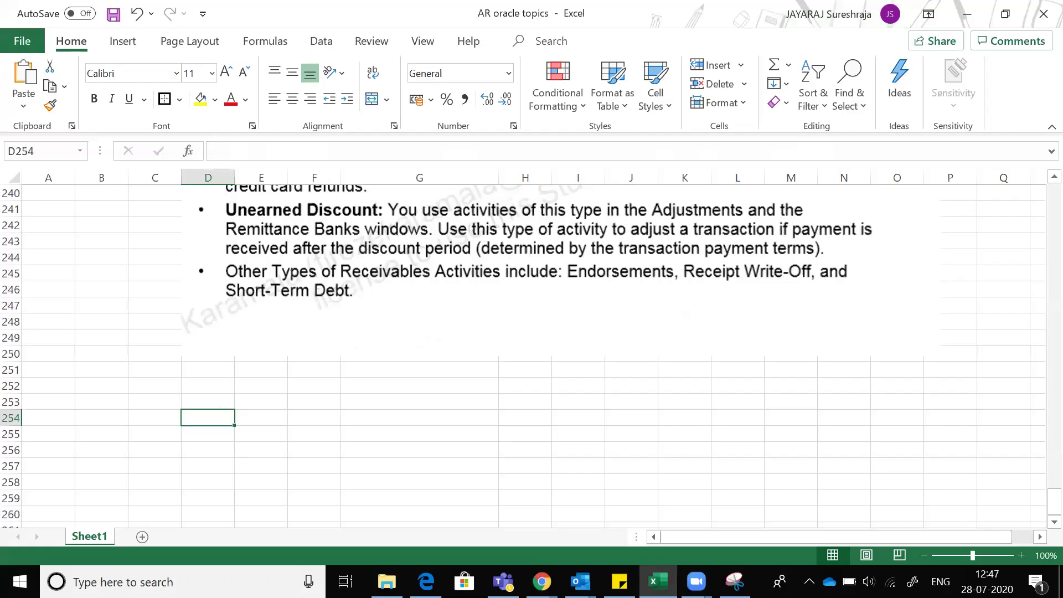
# - Scroll the guide from page 215 down to page 226, the Defining Application Rule Sets slide
pyautogui.hotkey('alt', 'Tab')
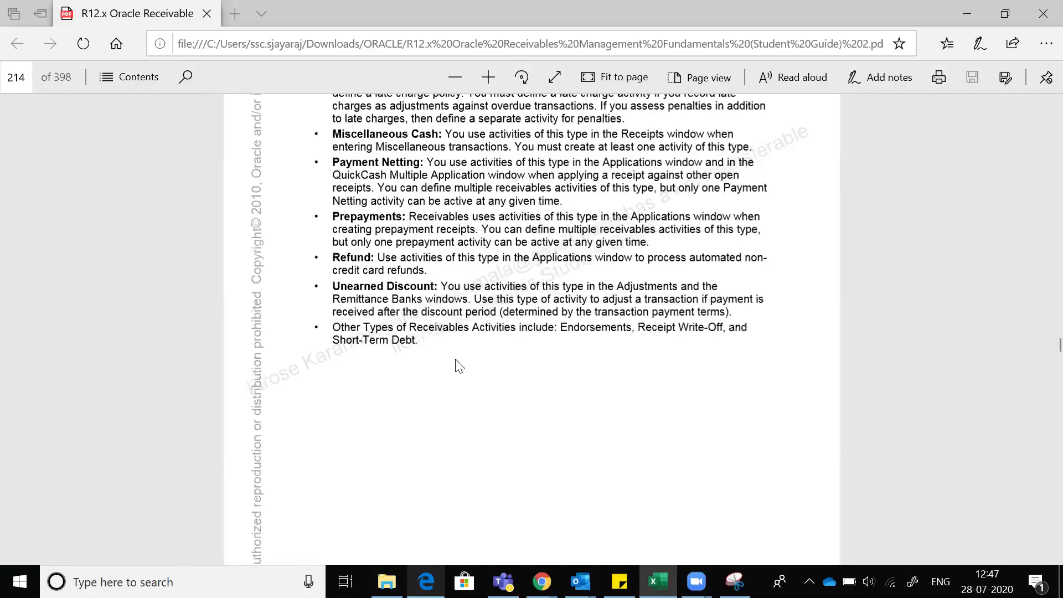
pyautogui.scroll(-10, 477, 344)
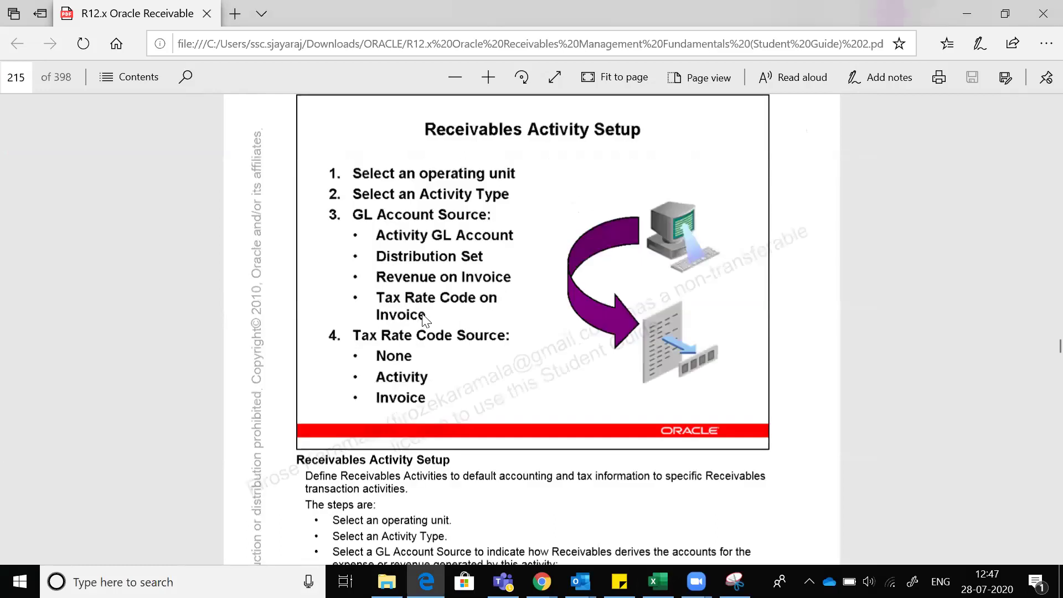
pyautogui.scroll(-5, 441, 289)
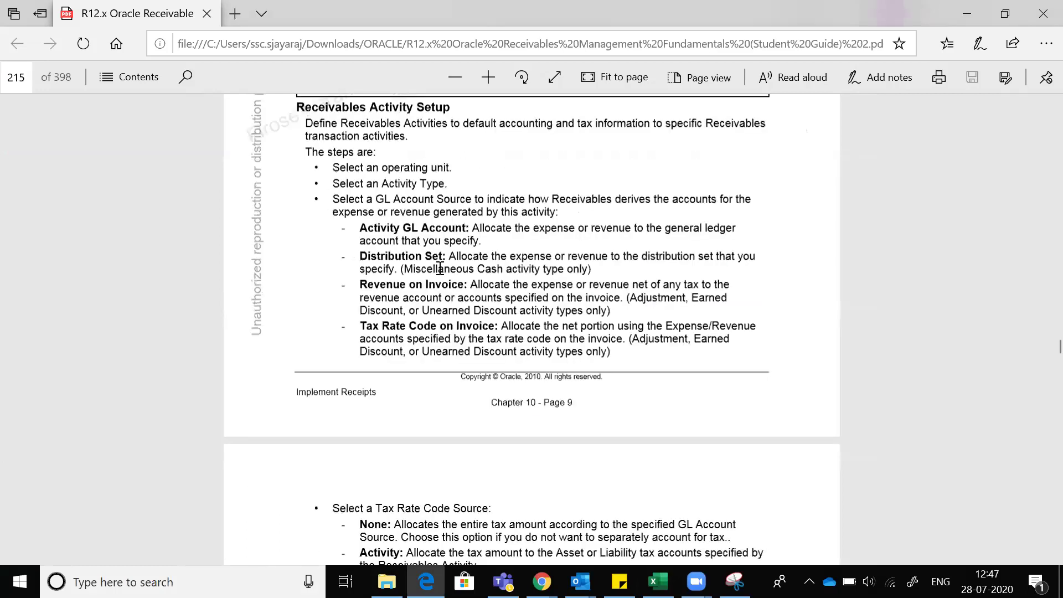
pyautogui.scroll(-12, 432, 265)
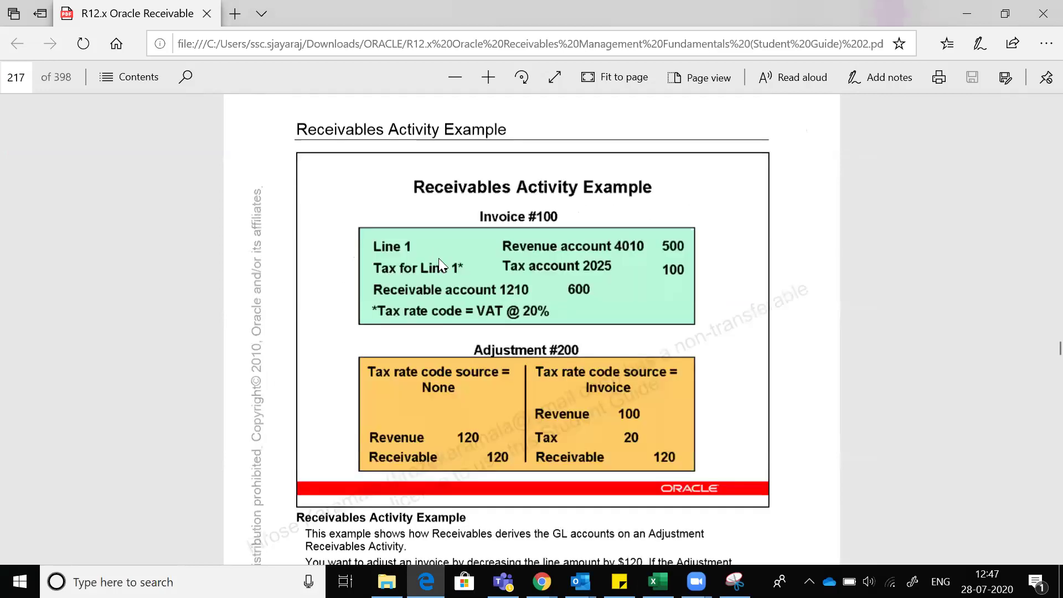
pyautogui.scroll(-10, 434, 255)
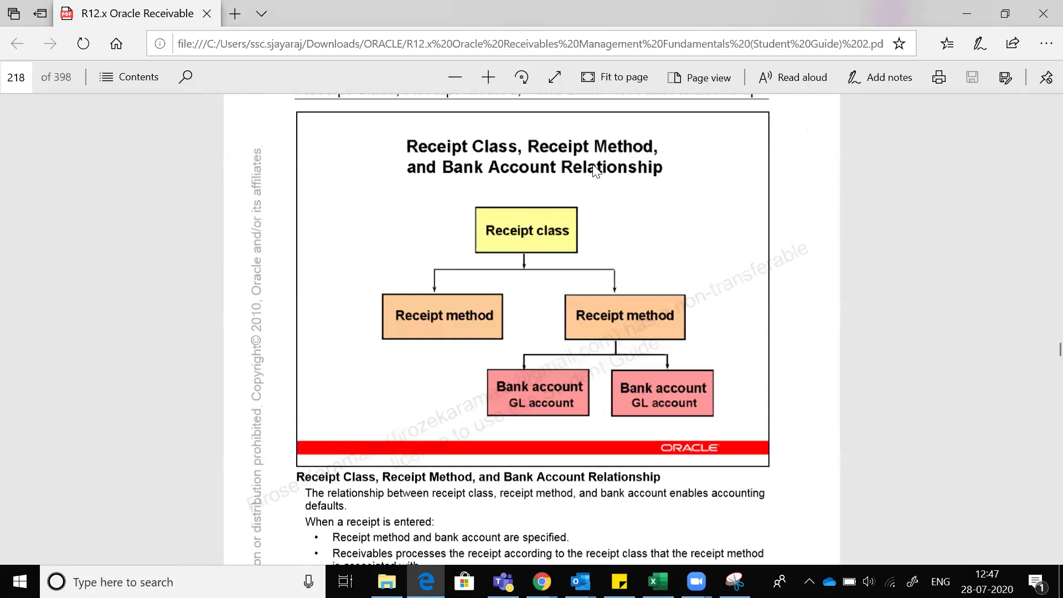
pyautogui.scroll(-3, 522, 346)
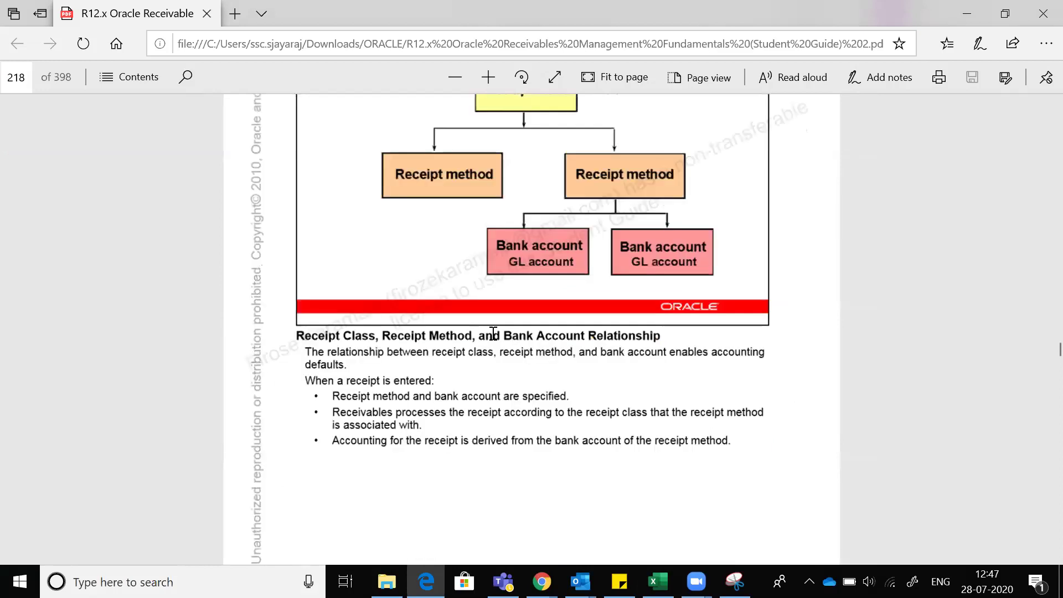
pyautogui.scroll(-10, 442, 338)
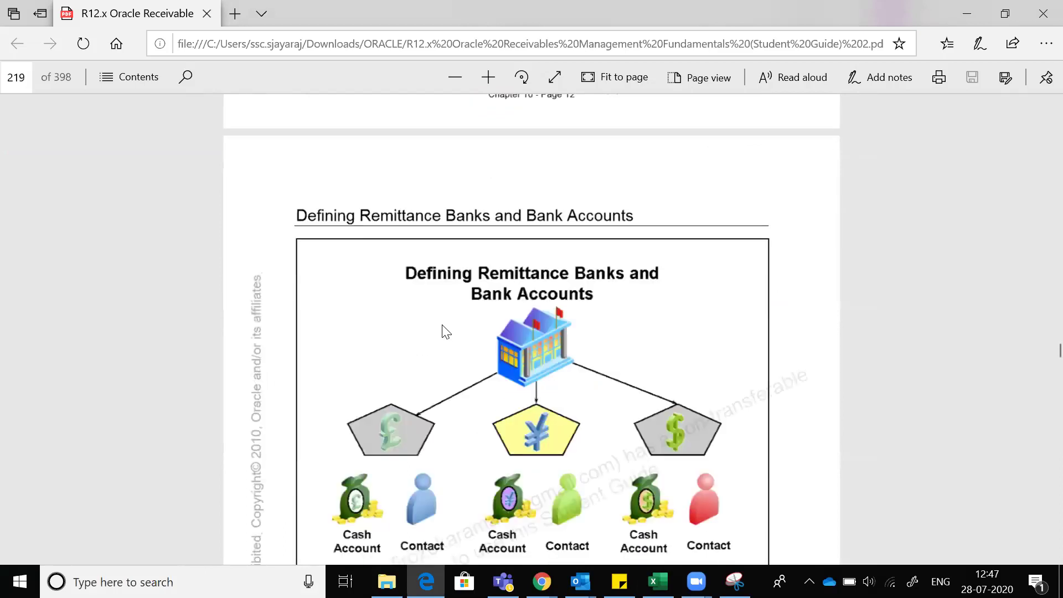
pyautogui.scroll(-2, 443, 330)
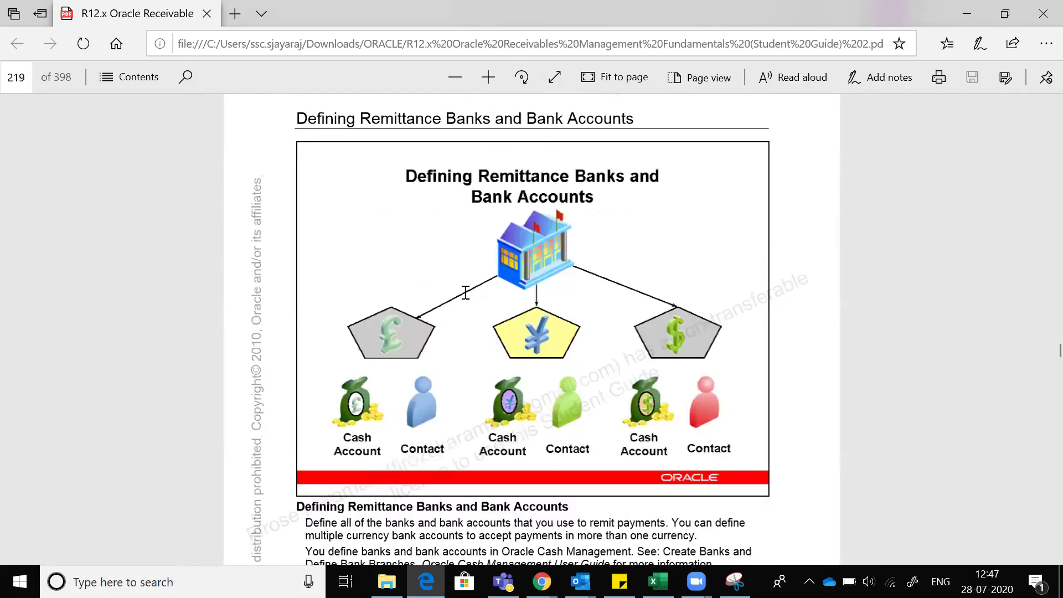
pyautogui.scroll(-10, 465, 293)
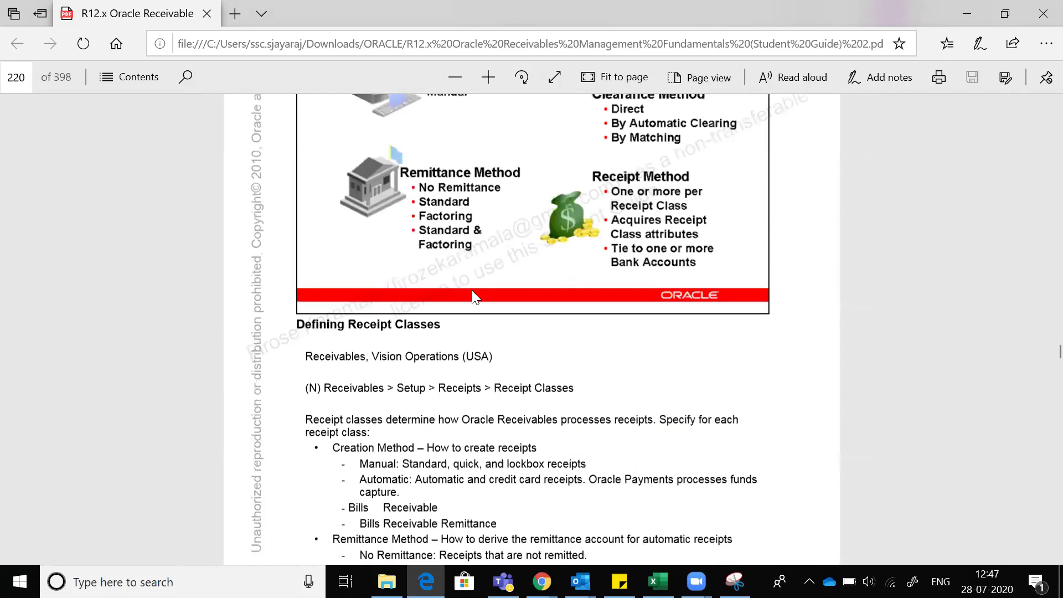
pyautogui.scroll(4, 472, 291)
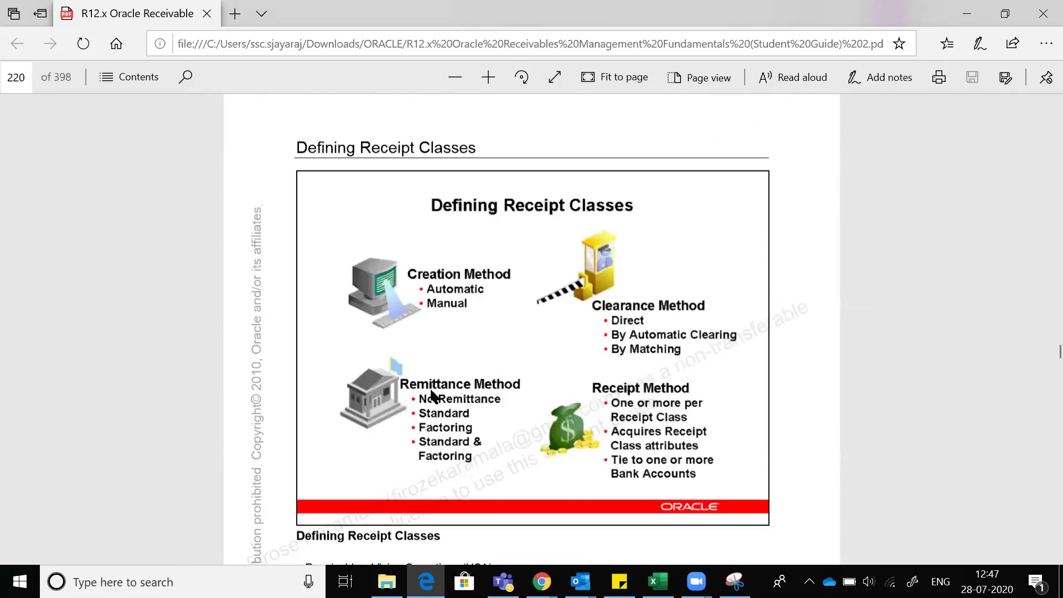
pyautogui.scroll(-5, 432, 390)
pyautogui.scroll(-2, 467, 338)
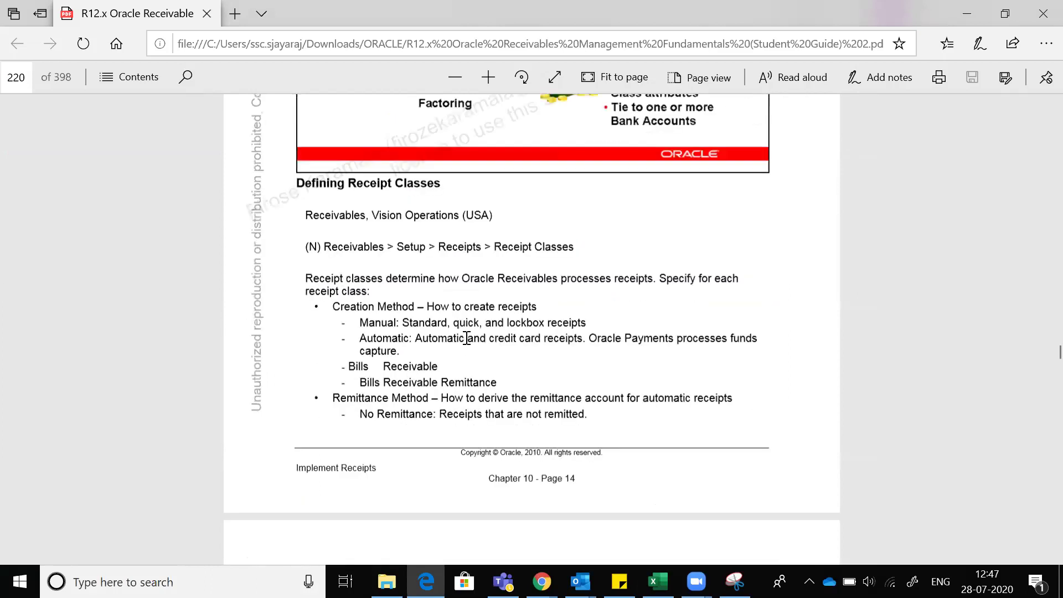
pyautogui.scroll(-7, 466, 339)
pyautogui.scroll(-15, 454, 343)
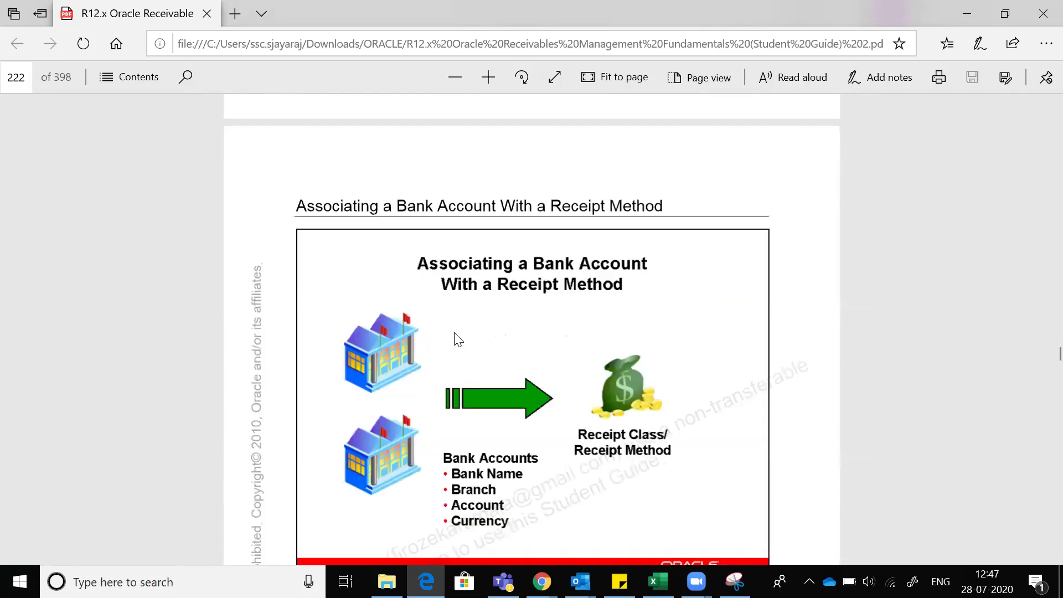
pyautogui.scroll(-3, 458, 339)
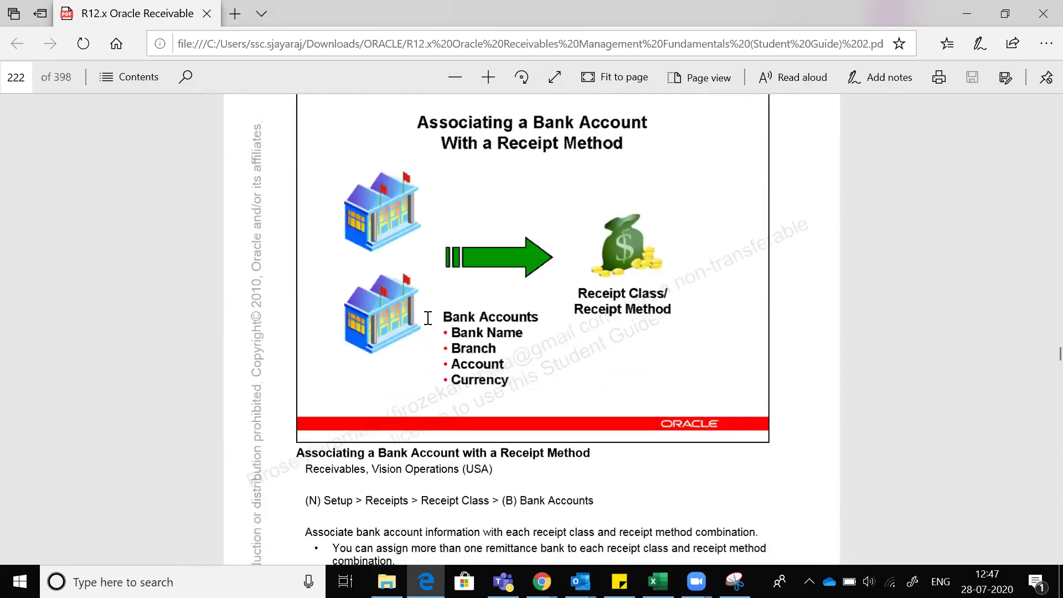
pyautogui.scroll(-2, 431, 318)
pyautogui.scroll(-15, 432, 312)
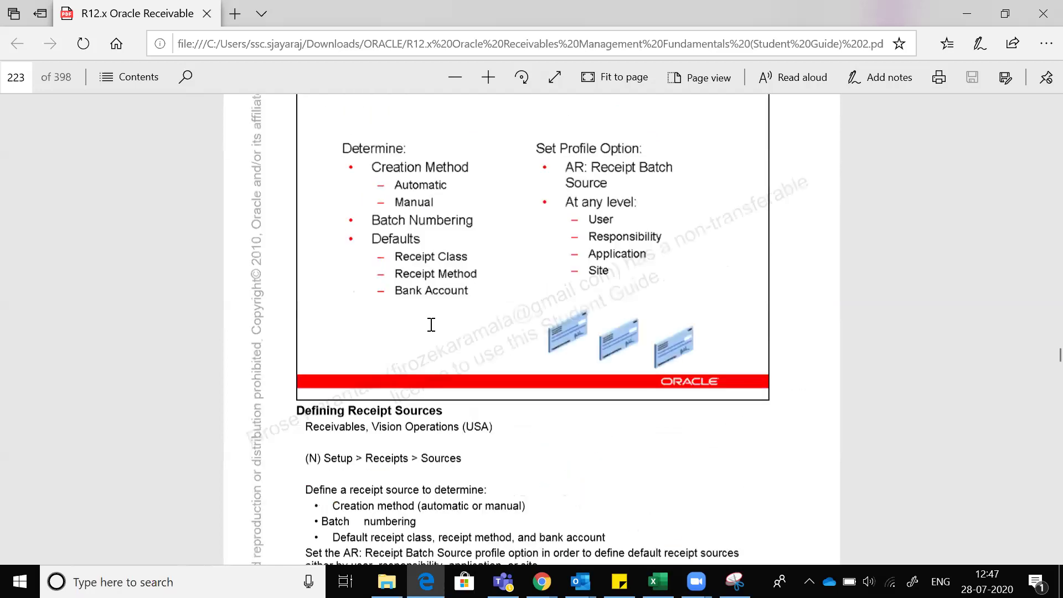
pyautogui.scroll(-10, 431, 325)
pyautogui.scroll(-8, 431, 331)
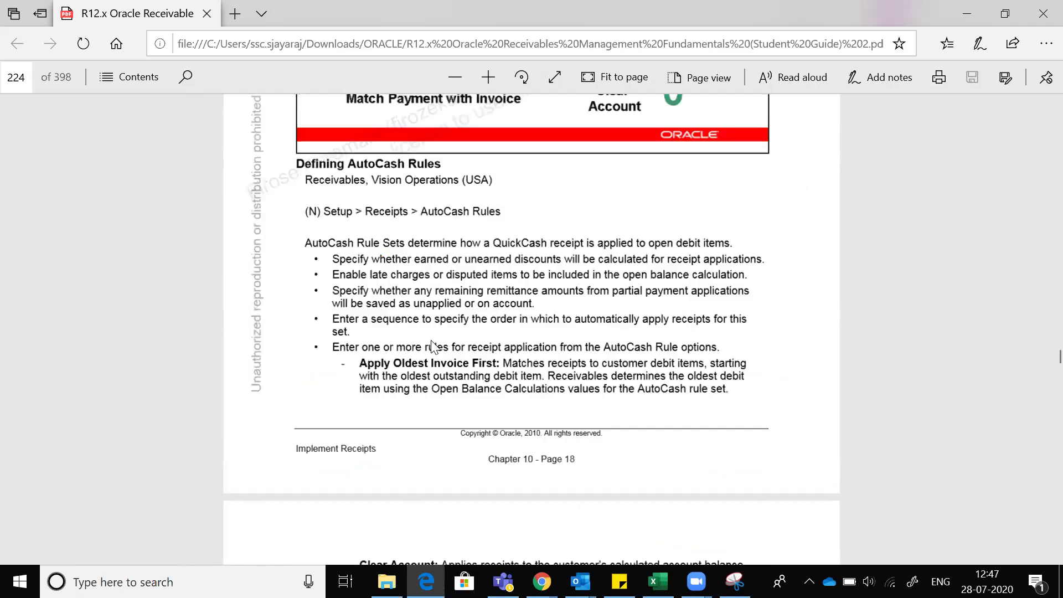
pyautogui.scroll(-8, 435, 338)
# - Scroll past the cross-currency receipts pages to page 245, the Chapter 11 Tax Processing title slide
pyautogui.scroll(-10, 432, 331)
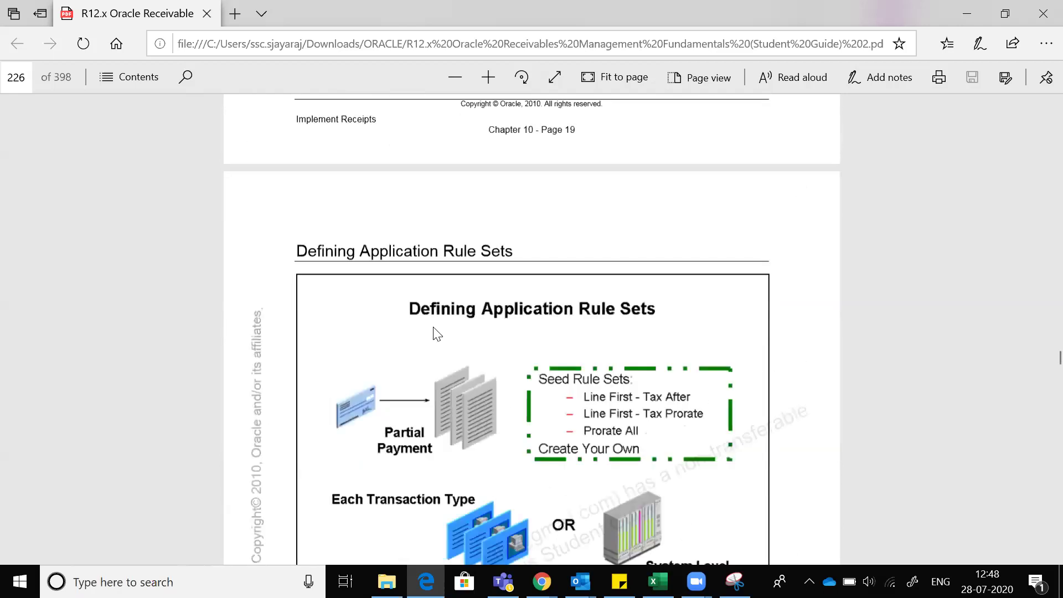
pyautogui.scroll(-2, 433, 328)
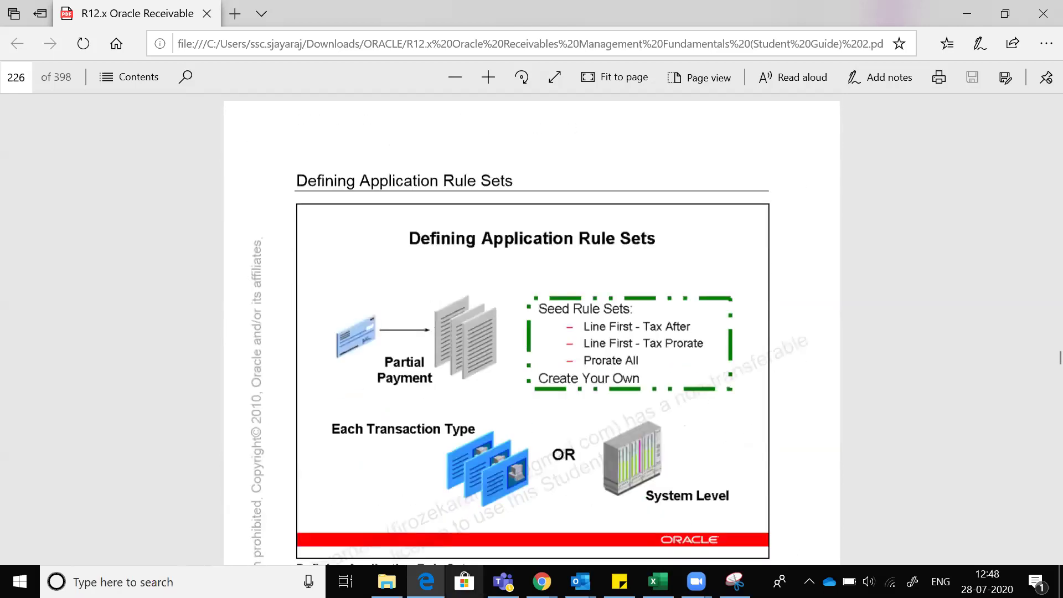
pyautogui.scroll(-10, 459, 313)
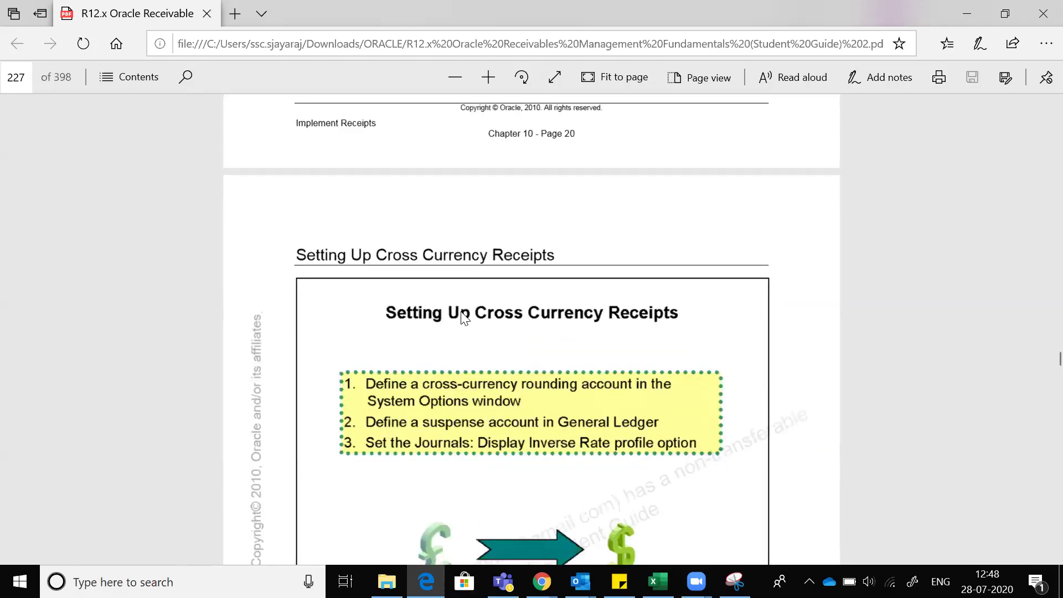
pyautogui.scroll(-10, 454, 308)
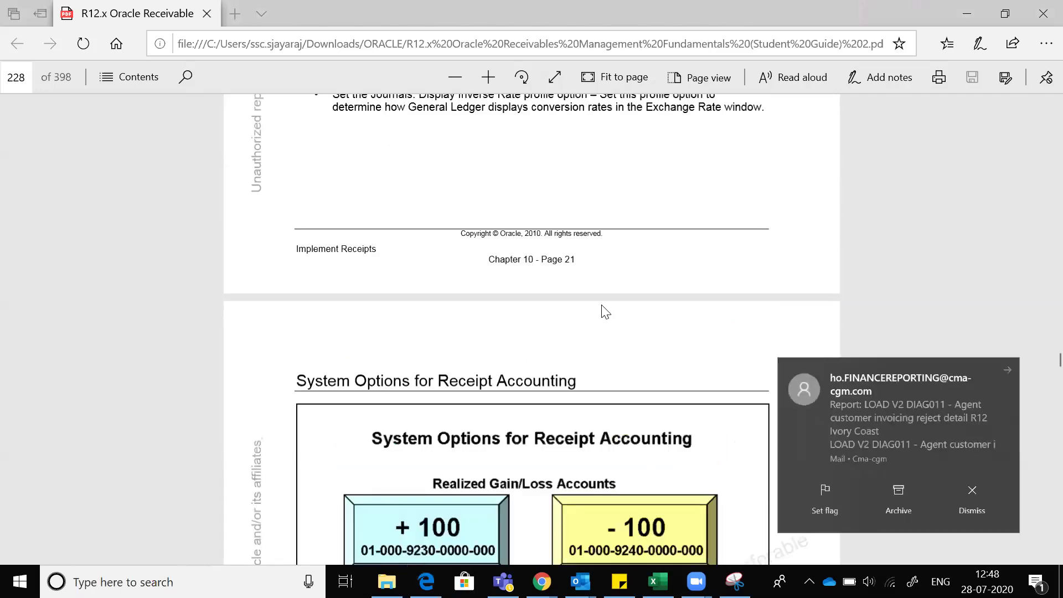
pyautogui.scroll(-6, 564, 272)
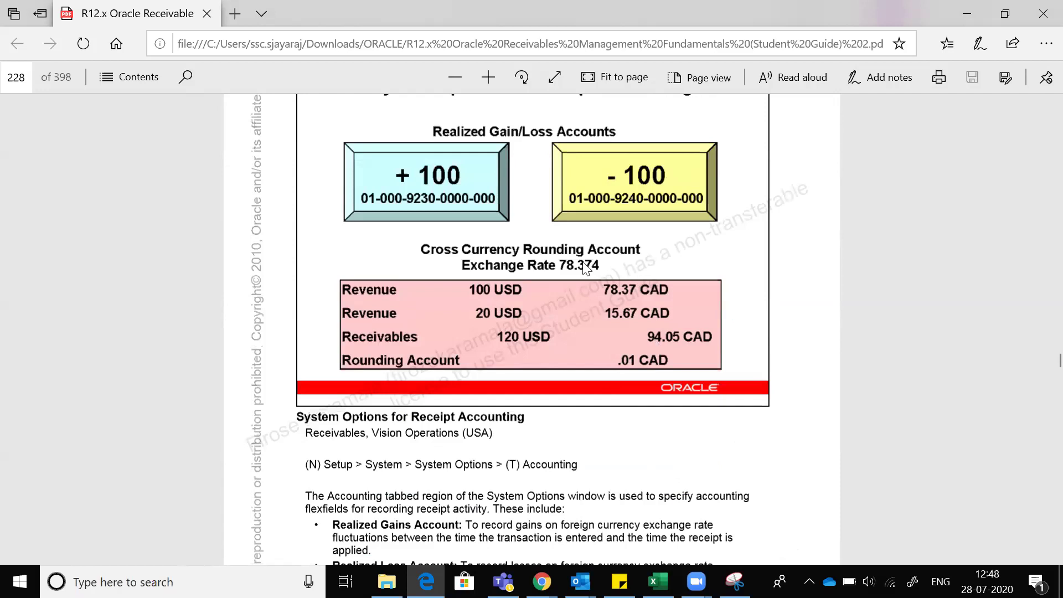
pyautogui.scroll(-9, 471, 306)
pyautogui.scroll(-7, 463, 297)
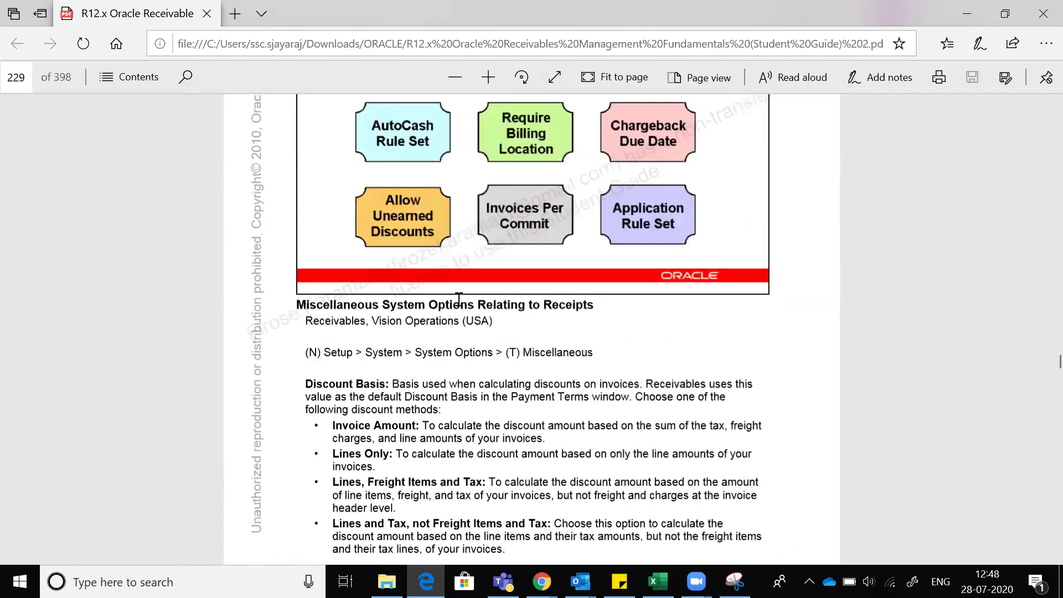
pyautogui.scroll(-9, 462, 291)
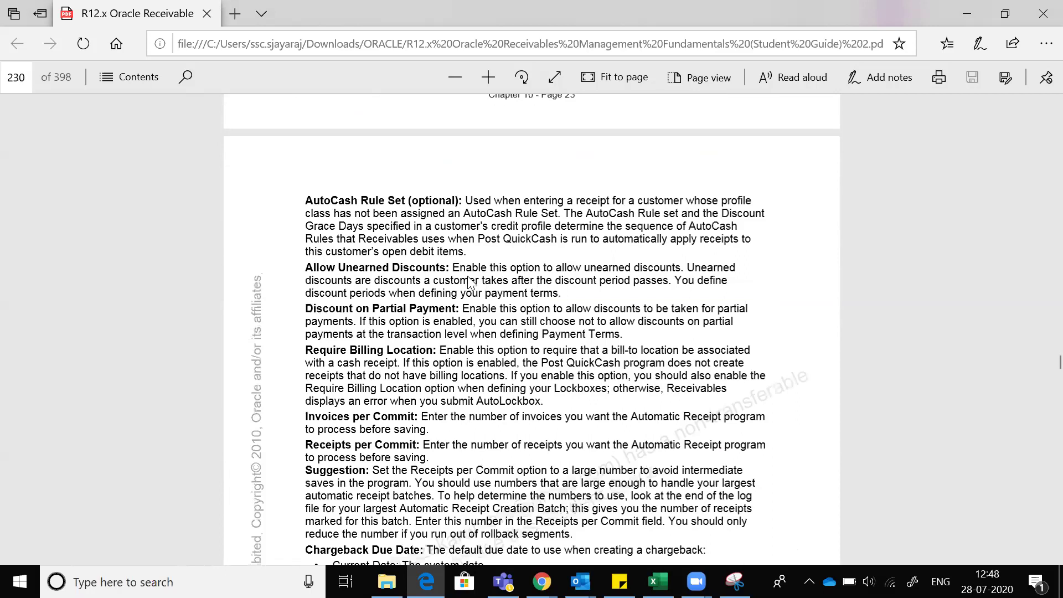
pyautogui.scroll(-10, 471, 282)
pyautogui.scroll(-10, 481, 277)
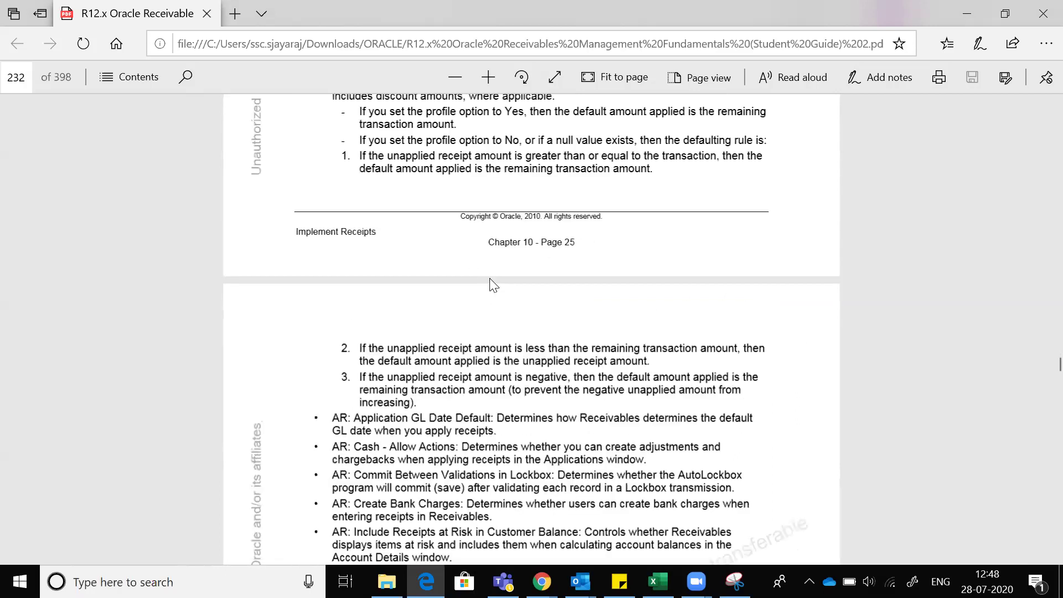
pyautogui.scroll(-12, 489, 279)
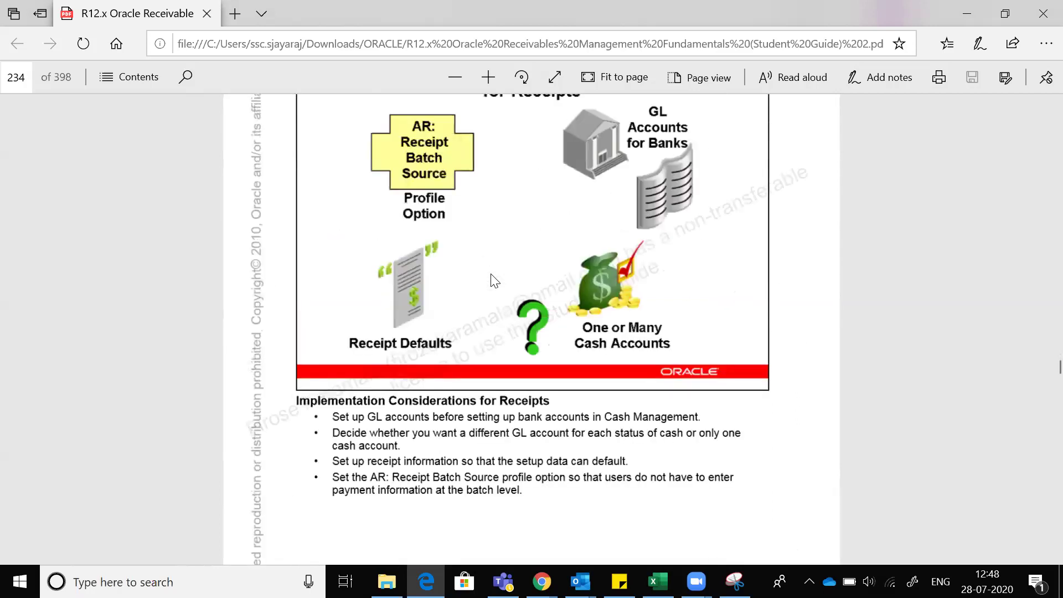
pyautogui.scroll(-10, 494, 277)
pyautogui.scroll(-15, 491, 270)
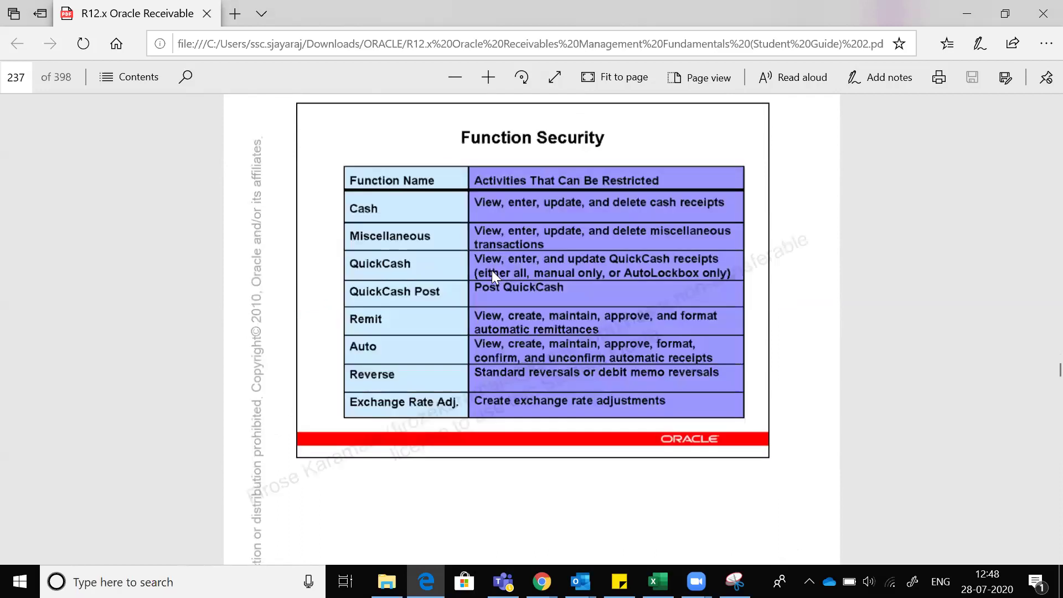
pyautogui.scroll(-12, 495, 266)
pyautogui.scroll(5, 506, 266)
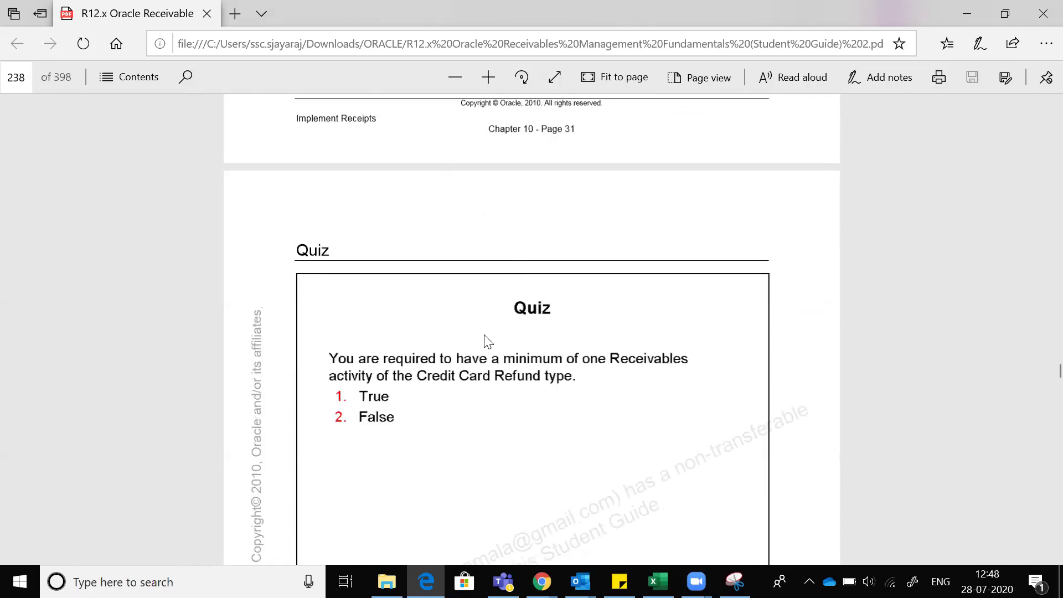
pyautogui.scroll(-20, 509, 267)
pyautogui.scroll(-10, 493, 316)
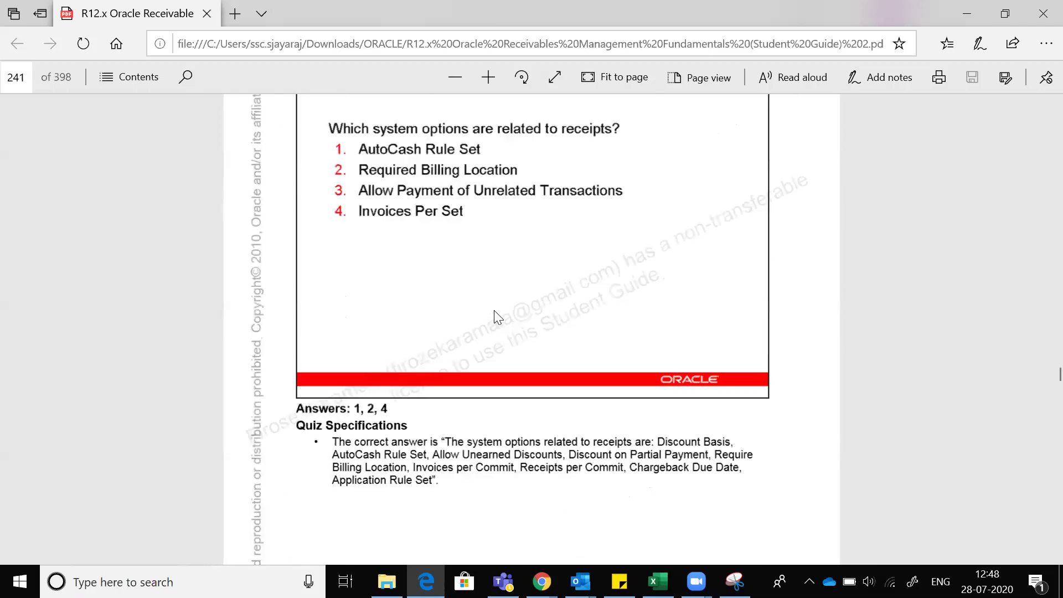
pyautogui.scroll(-10, 494, 313)
pyautogui.scroll(-10, 494, 311)
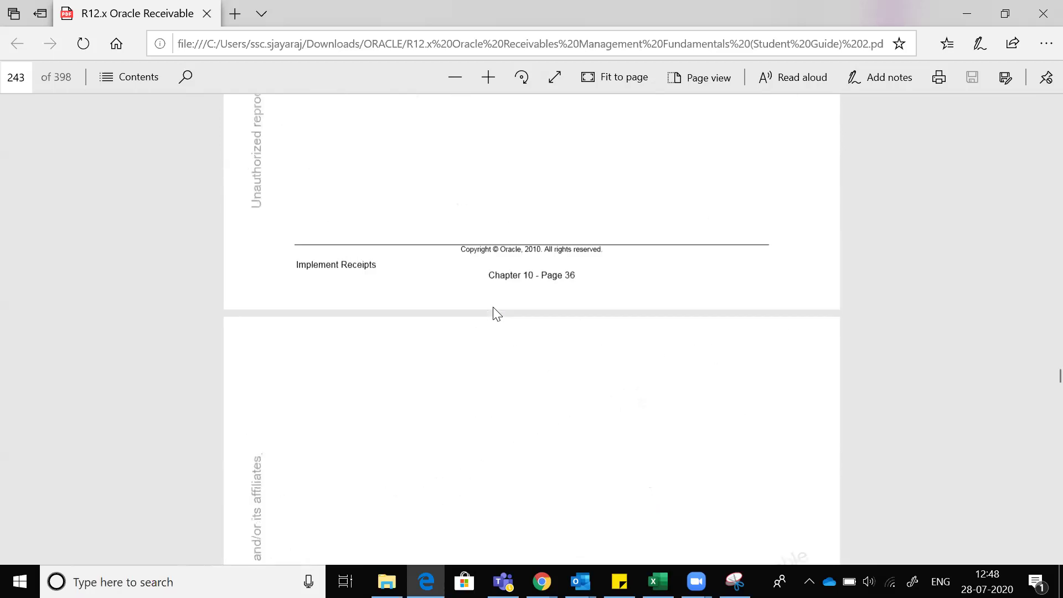
pyautogui.scroll(-6, 497, 298)
pyautogui.scroll(-10, 498, 294)
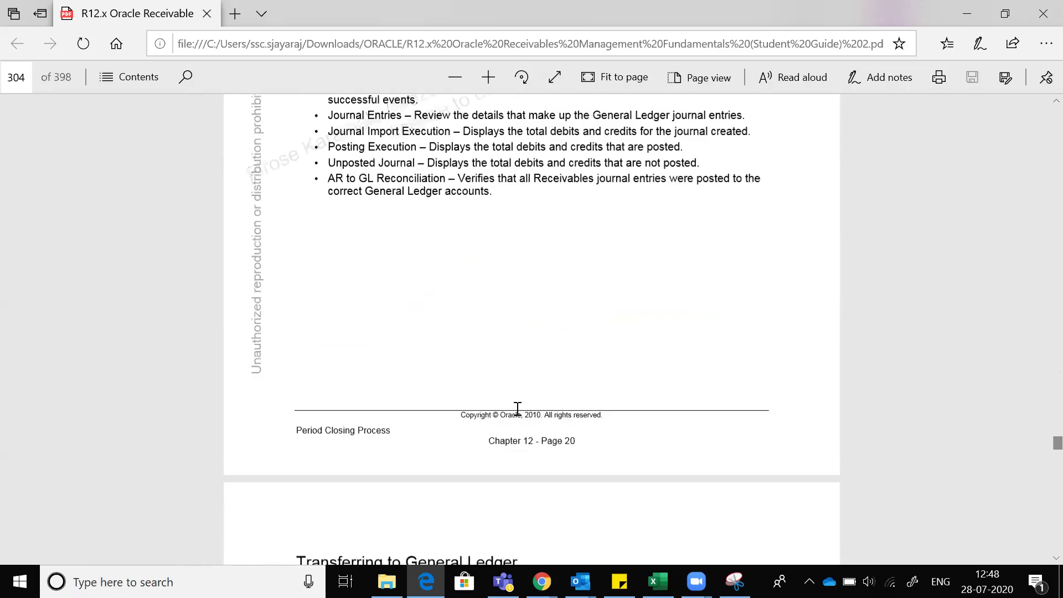
pyautogui.scroll(20, 519, 404)
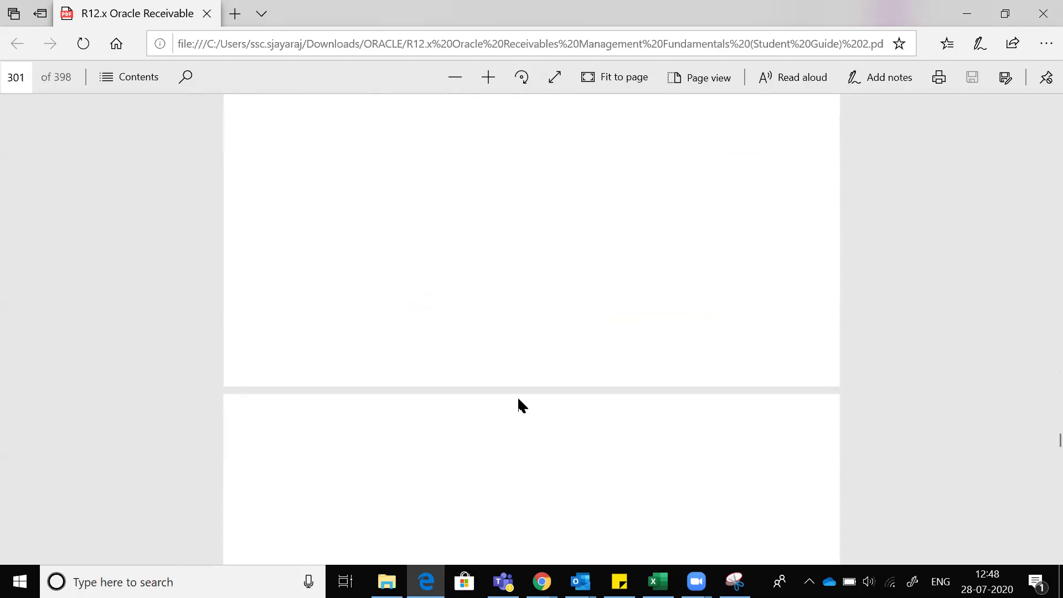
pyautogui.scroll(4, 517, 401)
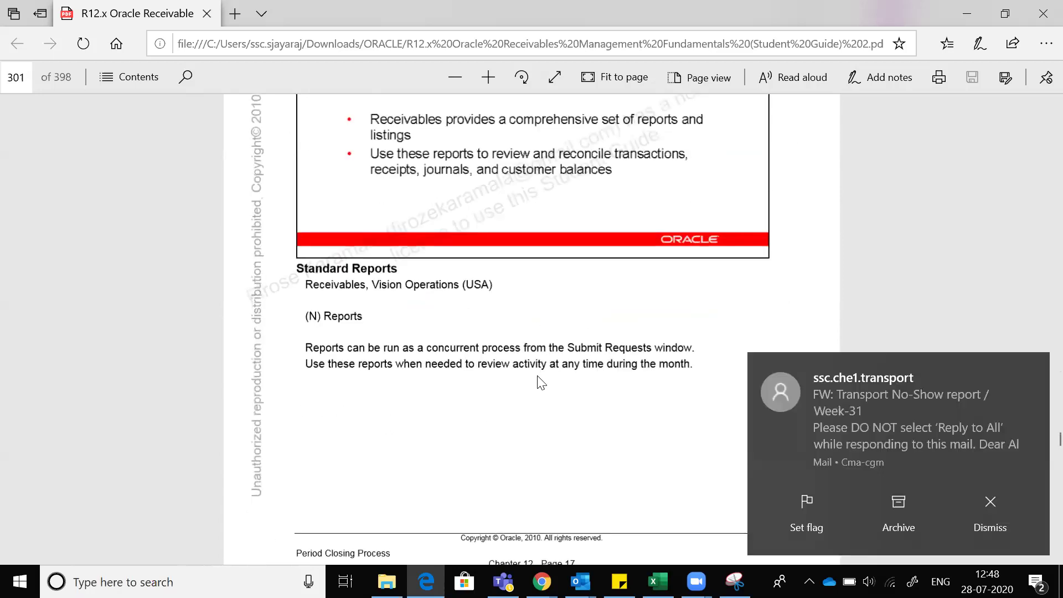
# - Dismiss the incoming mail notification over the guide
pyautogui.scroll(-4, 559, 382)
pyautogui.click(991, 508)
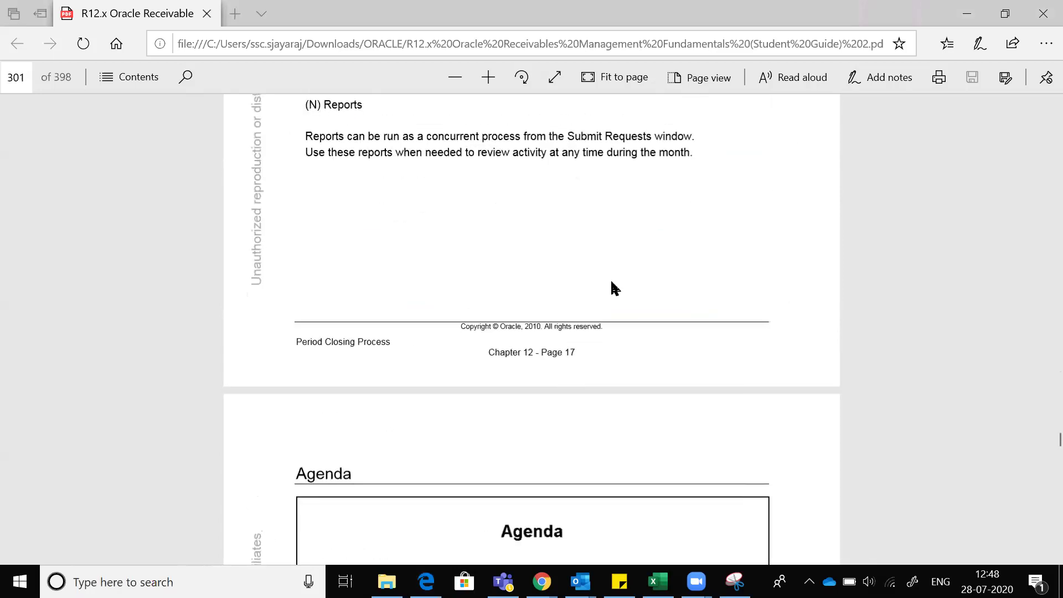
# - Move through chapter 12 to page 375's Manual Reconciliation Matching notes
pyautogui.scroll(-3, 609, 293)
pyautogui.scroll(-10, 608, 293)
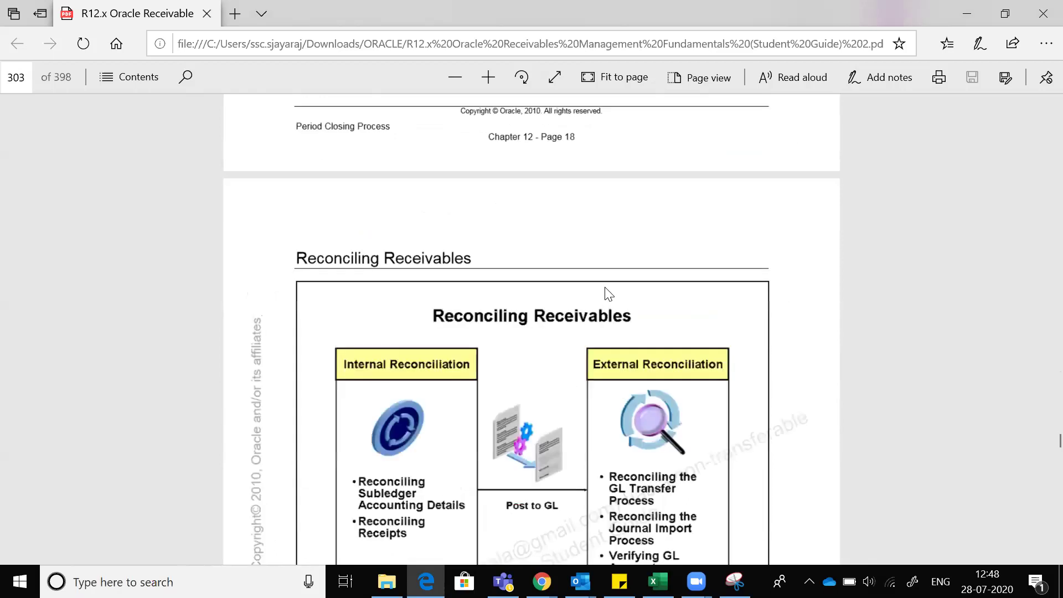
pyautogui.scroll(-10, 593, 343)
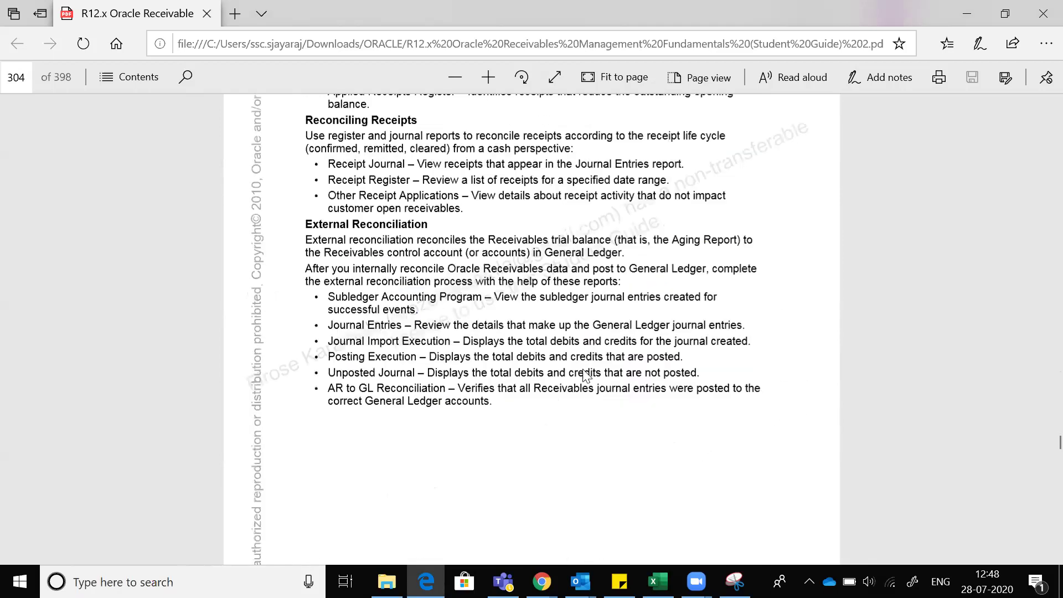
pyautogui.scroll(-15, 582, 368)
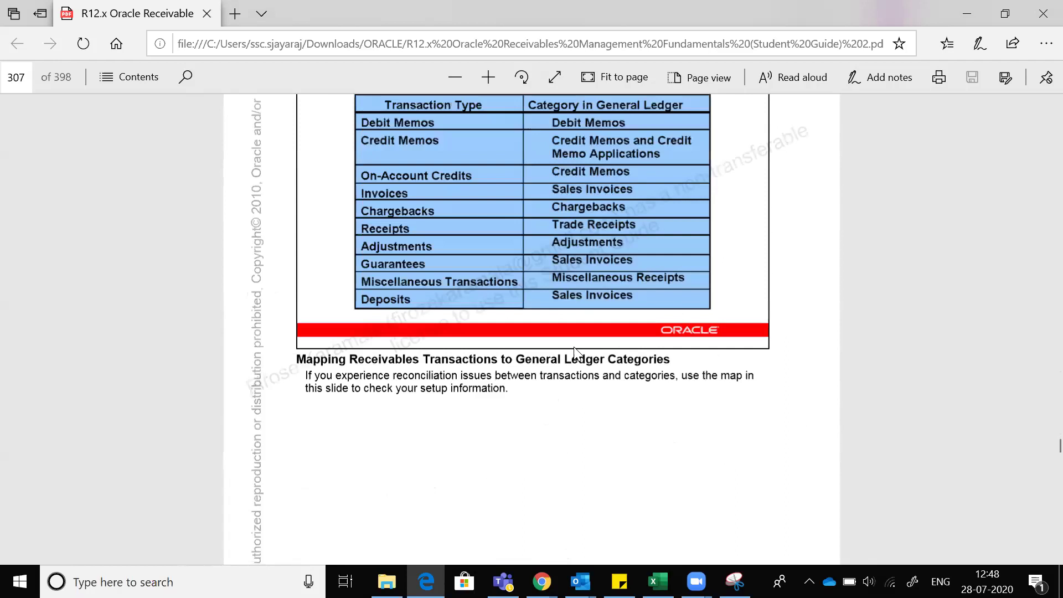
pyautogui.scroll(-10, 576, 353)
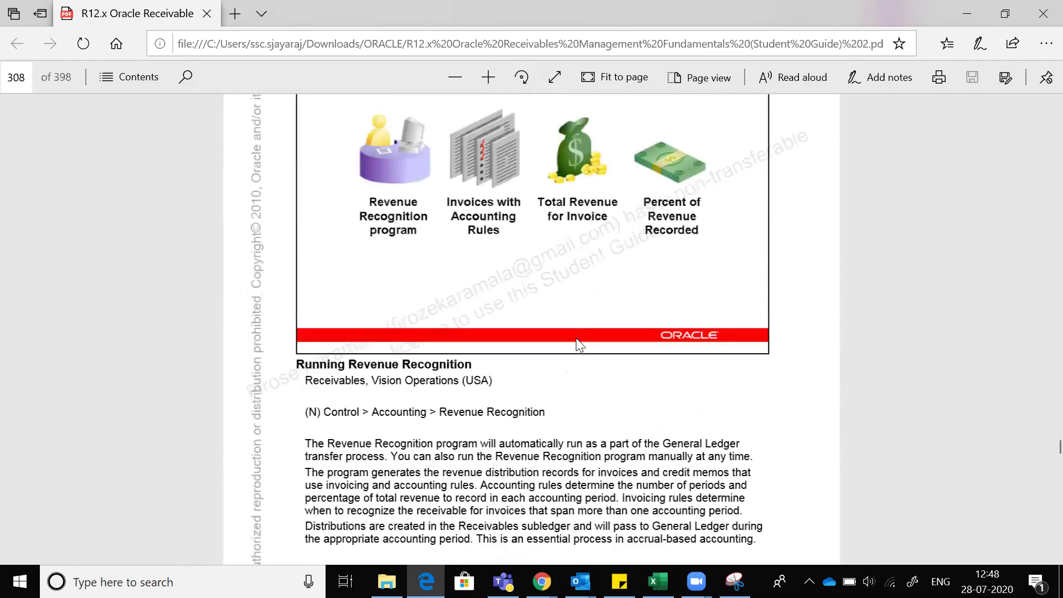
pyautogui.scroll(-20, 576, 339)
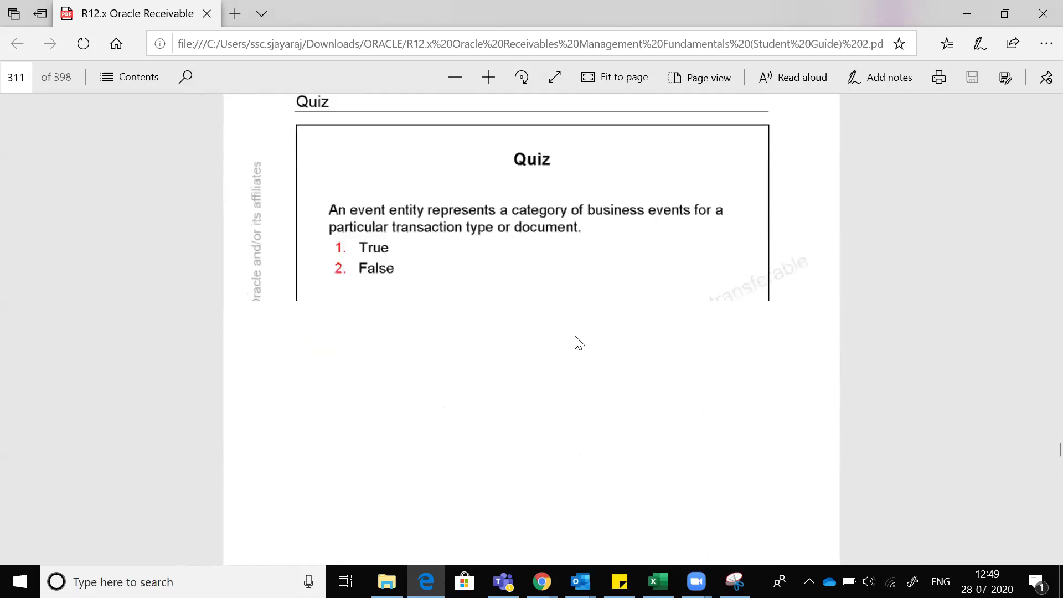
pyautogui.scroll(-20, 578, 343)
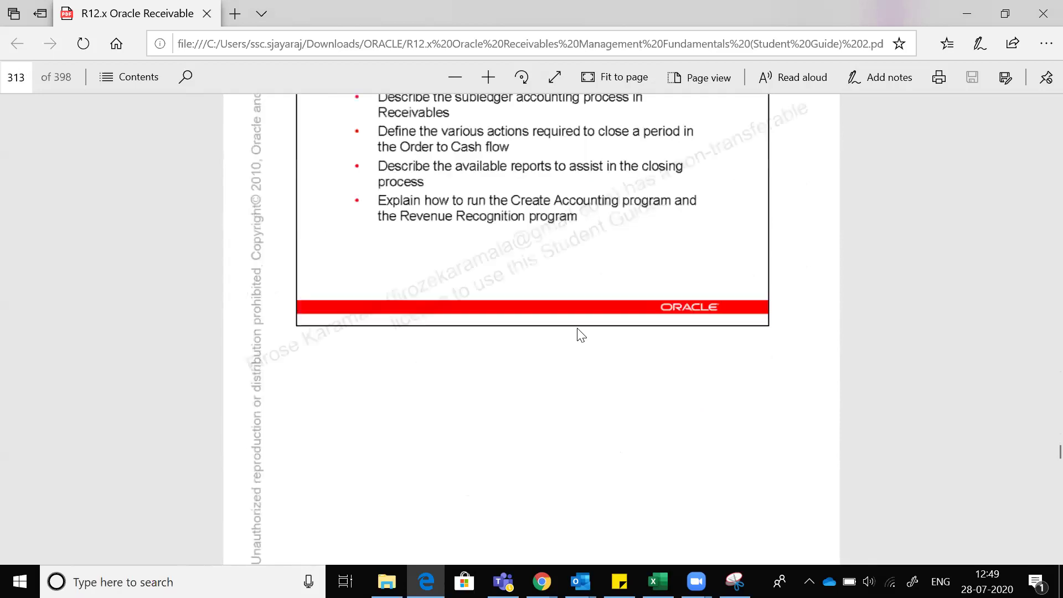
pyautogui.scroll(-10, 579, 332)
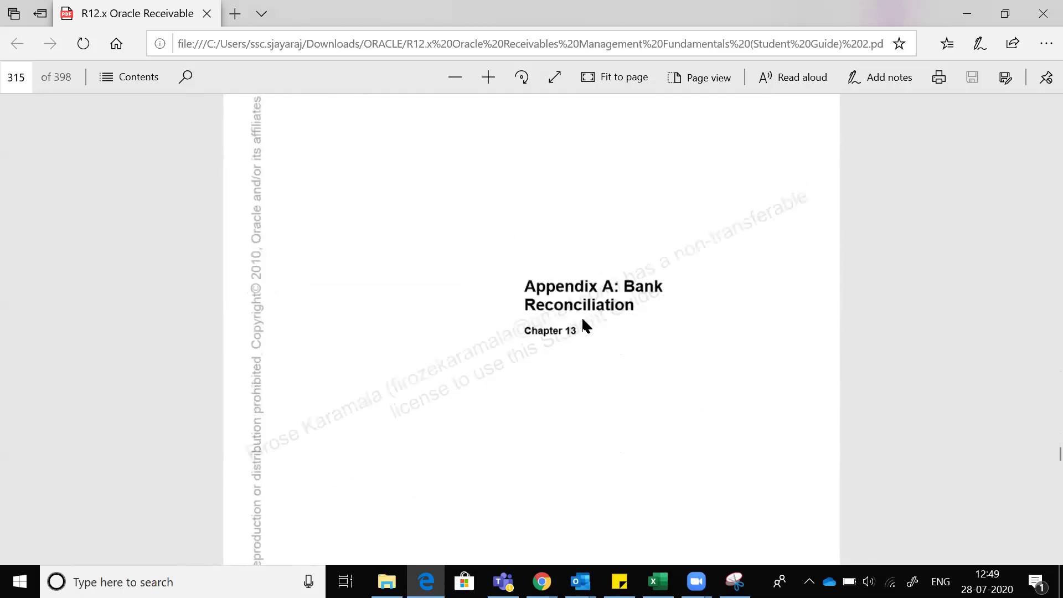
pyautogui.scroll(-15, 583, 320)
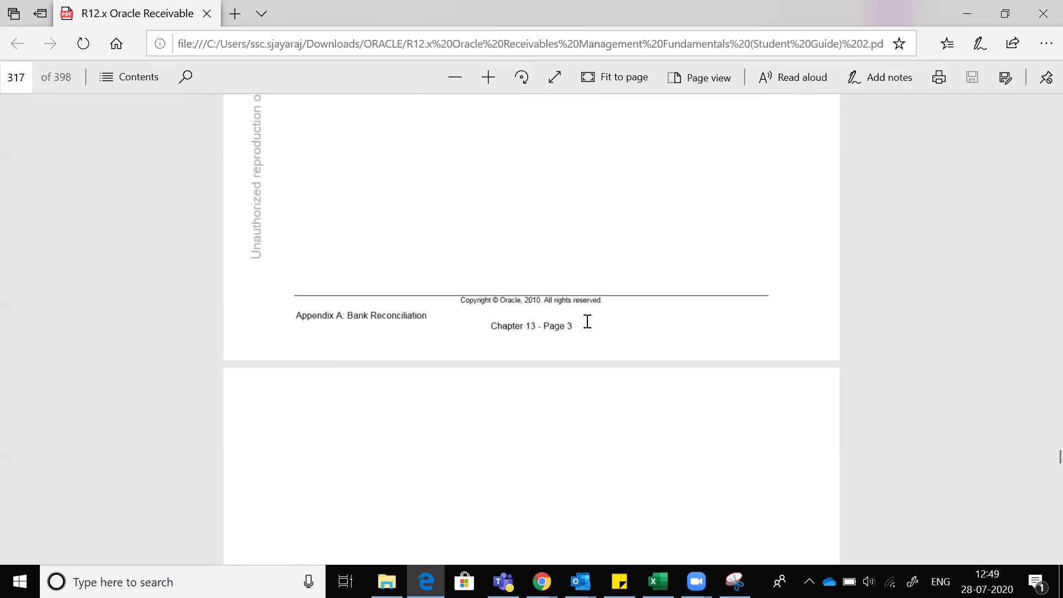
pyautogui.scroll(-18, 584, 332)
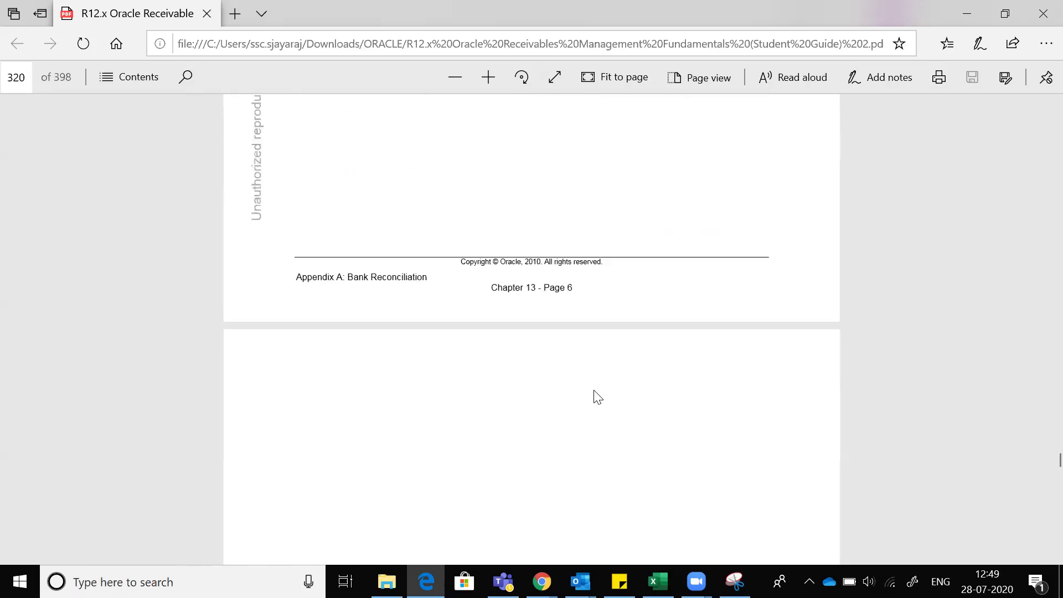
pyautogui.scroll(-9, 597, 397)
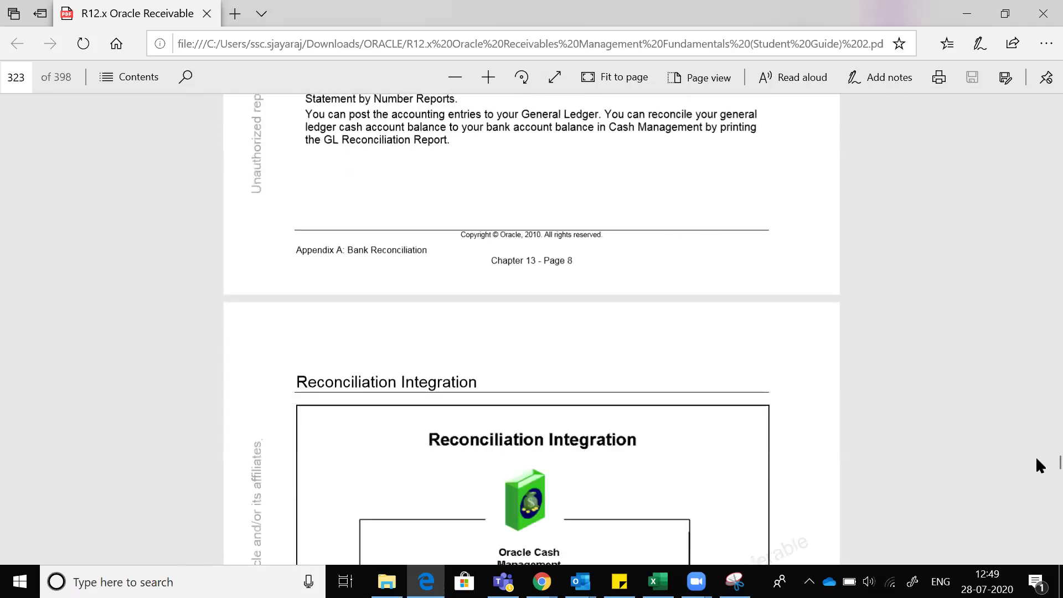
pyautogui.moveTo(1058, 462); pyautogui.dragTo(1037, 514)
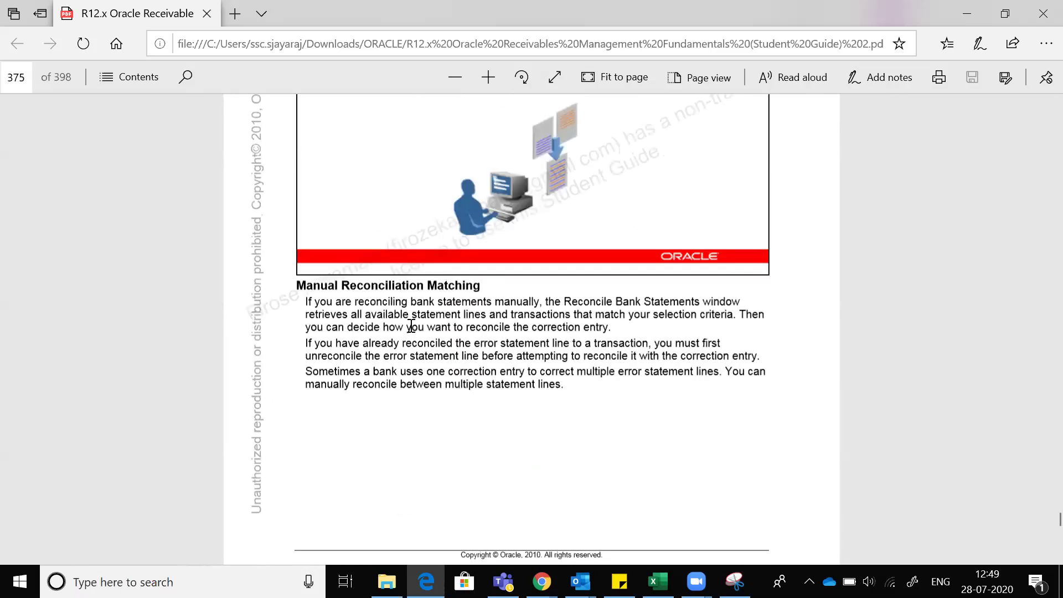
# - Close the PDF guide, check the Wi-Fi list, and view the empty rows below the pasted notes in Excel
pyautogui.click(1025, 26)
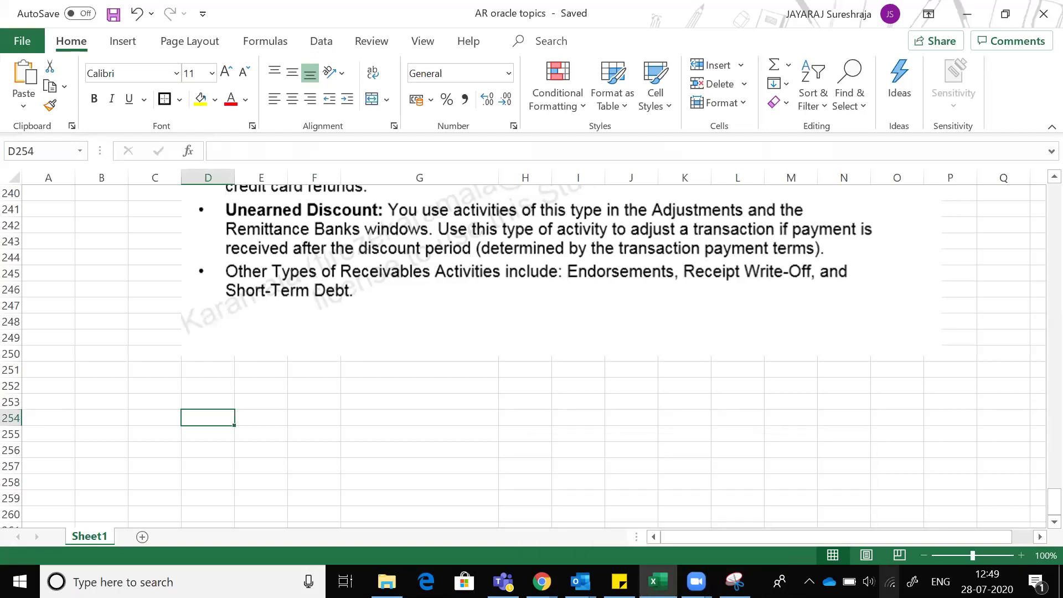
pyautogui.click(889, 581)
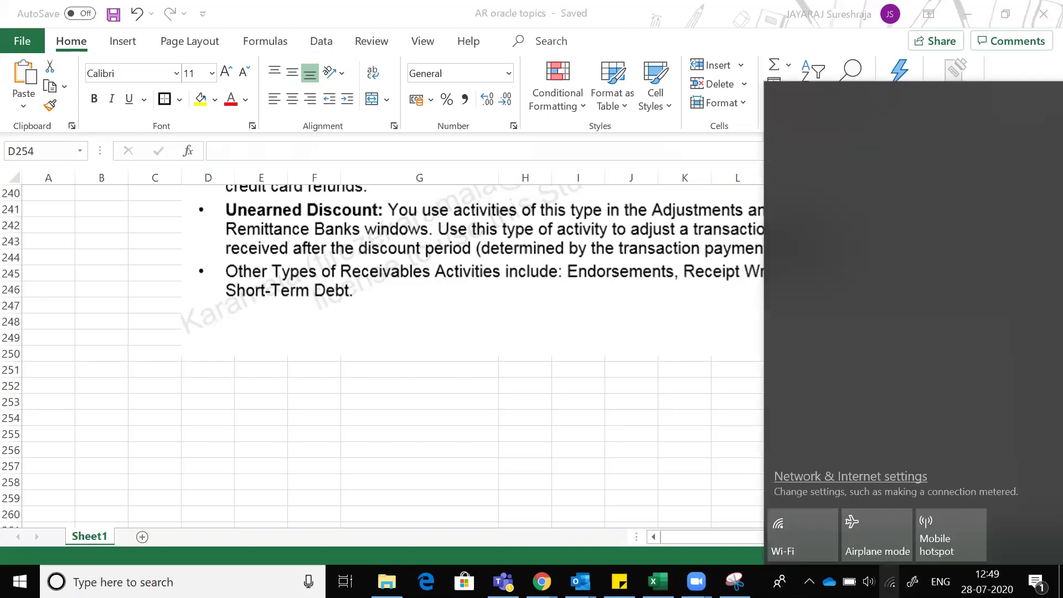
pyautogui.click(502, 414)
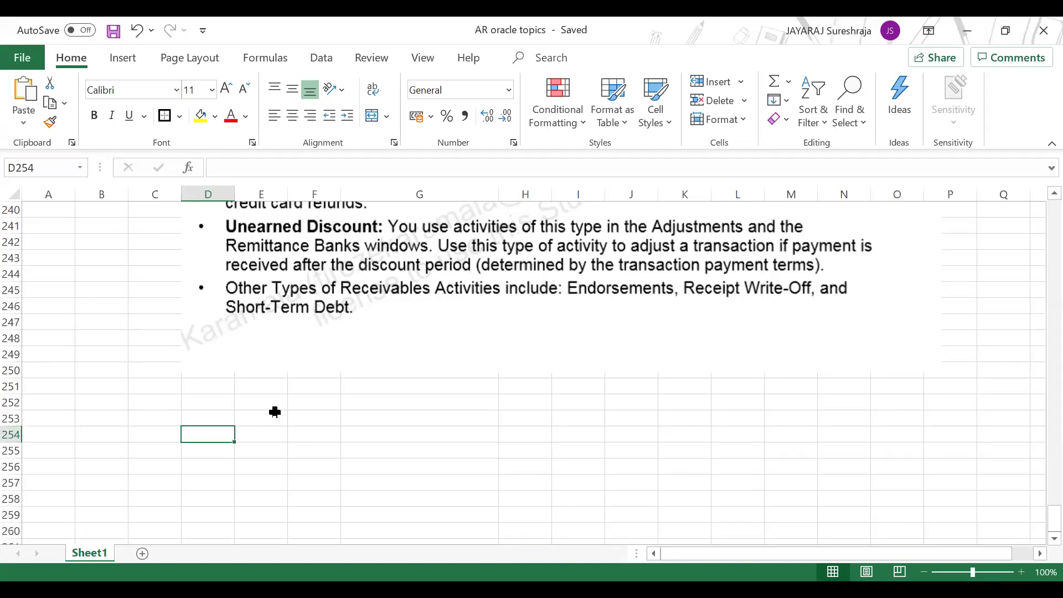
pyautogui.scroll(-3, 265, 388)
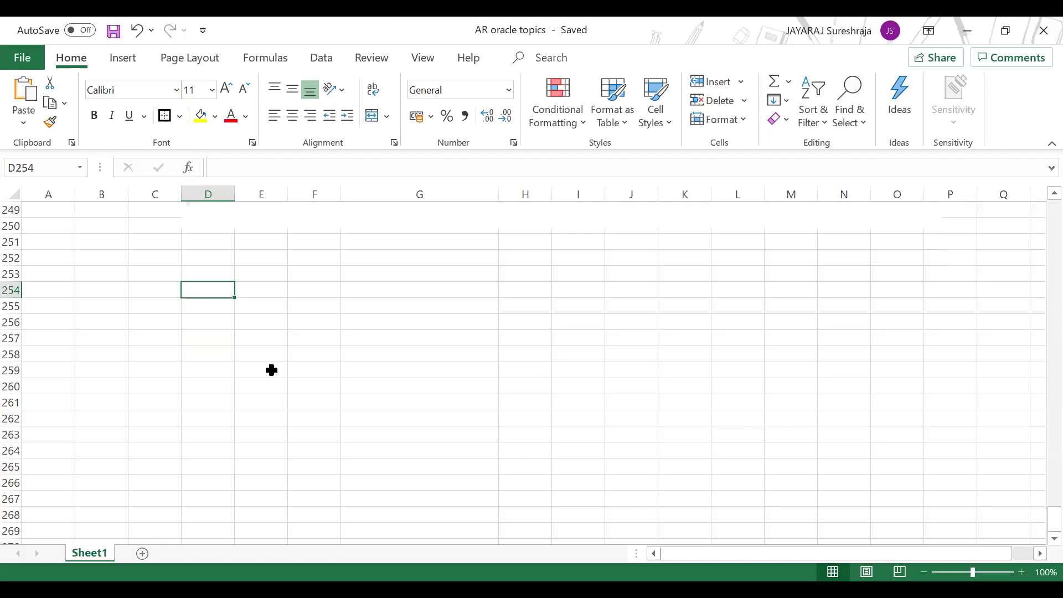
pyautogui.scroll(1, 272, 370)
# - Enter 'Unidentified' in G254 and the heading 'Receipt' in D253
pyautogui.click(260, 338)
pyautogui.click(219, 334)
pyautogui.click(398, 345)
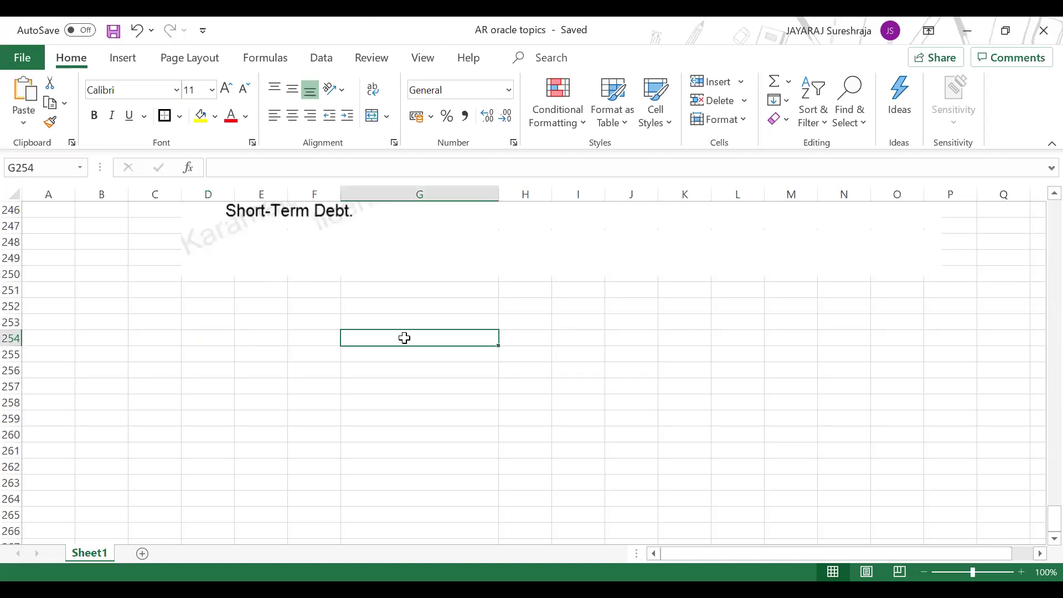
pyautogui.write('Unident')
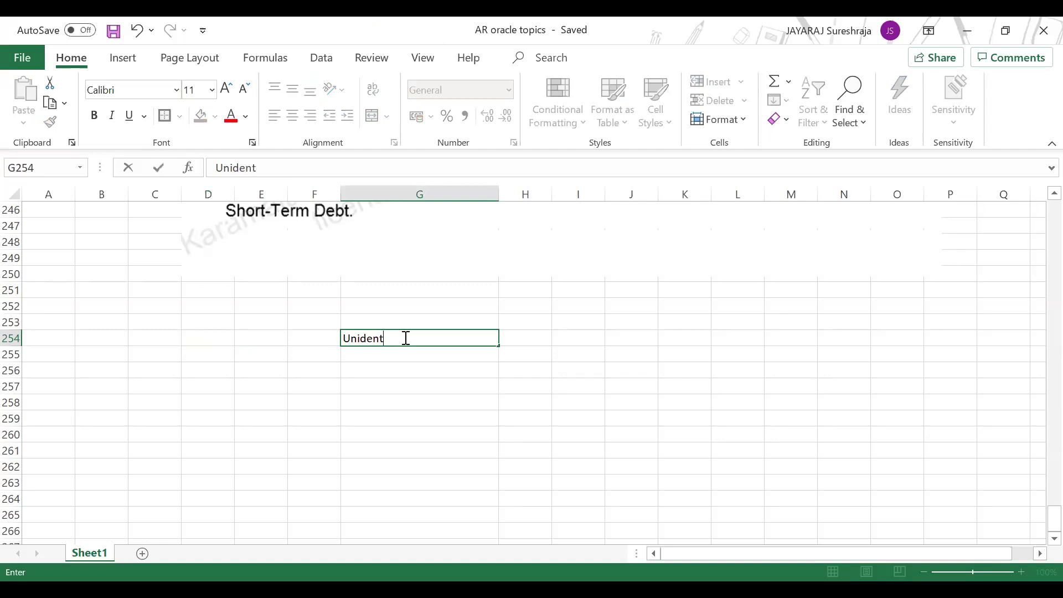
pyautogui.write('ified')
pyautogui.press('Return')
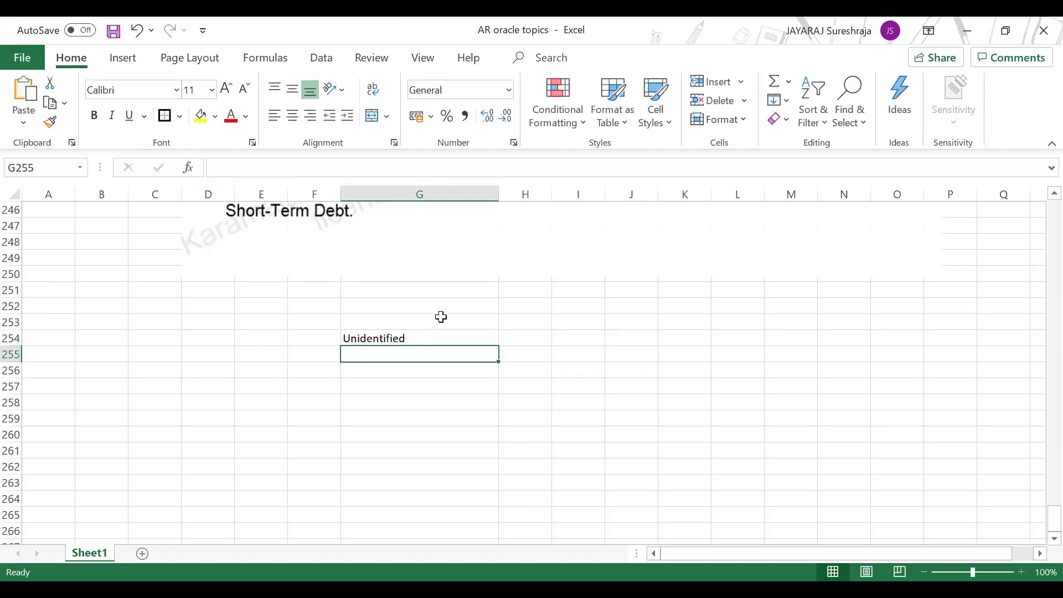
pyautogui.scroll(-1, 485, 310)
pyautogui.click(422, 285)
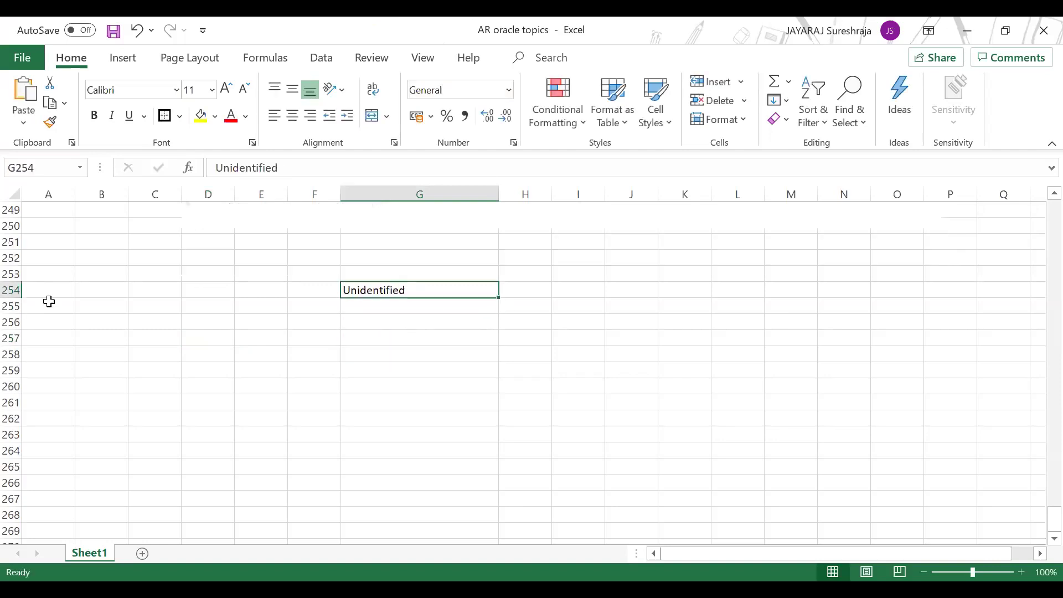
pyautogui.click(197, 279)
pyautogui.write('Rec')
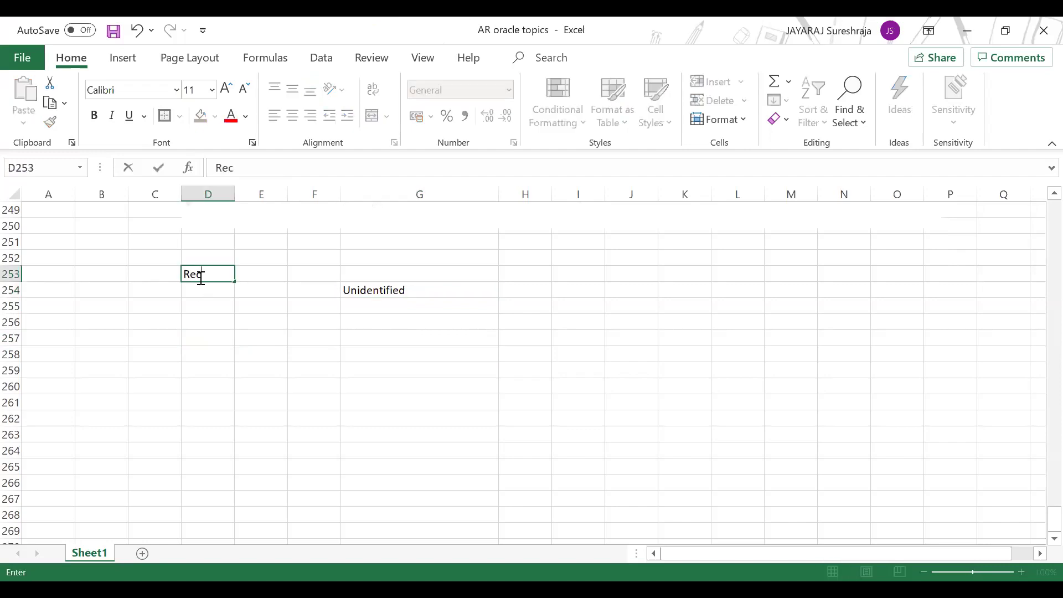
pyautogui.write('eipt')
pyautogui.press('Return')
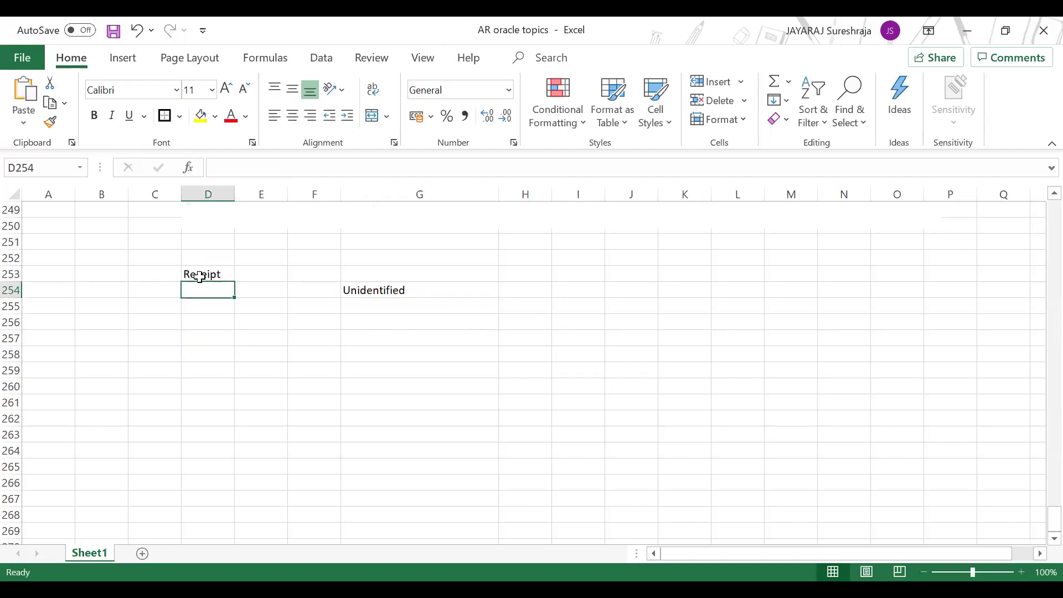
# - Move the Unidentified label to G256 and number it 1 in F256
pyautogui.press('Up')
pyautogui.press('Right')
pyautogui.press('Right')
pyautogui.press('Down')
pyautogui.press('Right')
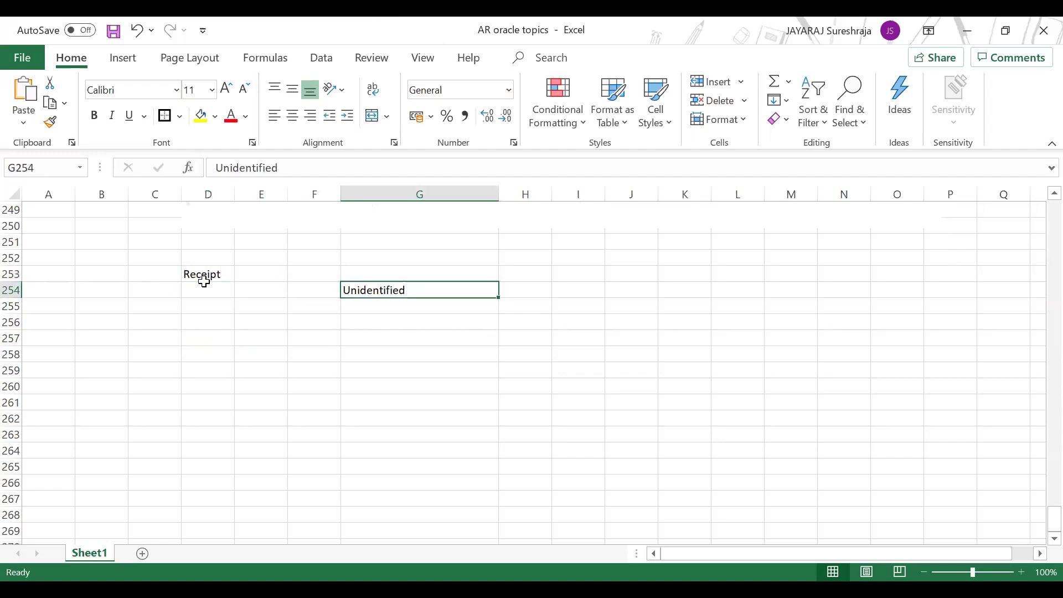
pyautogui.hotkey('ctrl', 'c')
pyautogui.press('Down')
pyautogui.press('Down')
pyautogui.press('Left')
pyautogui.press('Left')
pyautogui.press('Left')
pyautogui.press('Right')
pyautogui.press('Right')
pyautogui.press('Right')
pyautogui.press('Return')
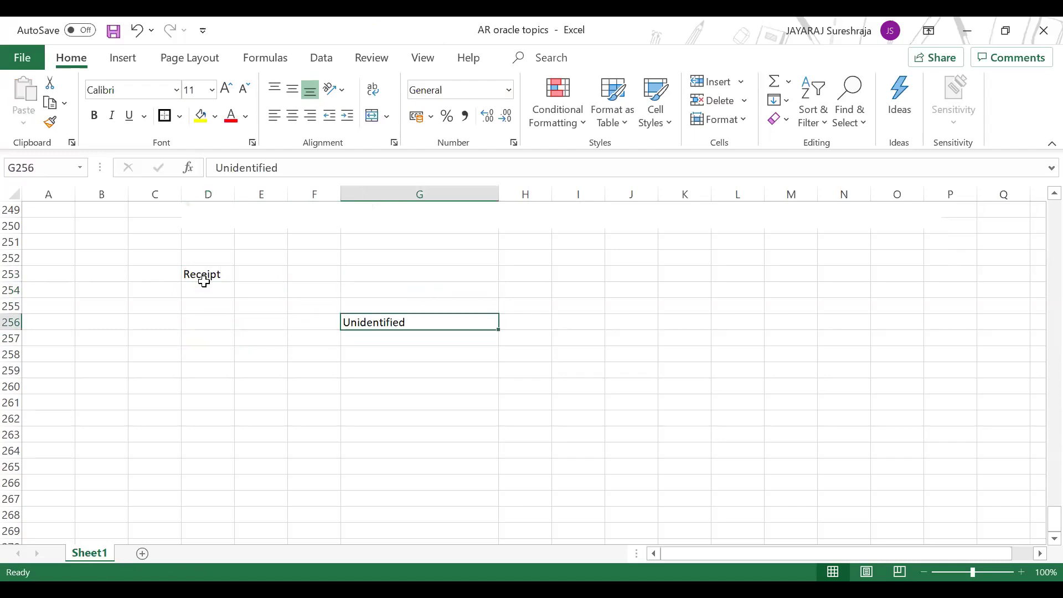
pyautogui.press('Left')
pyautogui.write('1')
pyautogui.press('Right')
pyautogui.press('Right')
pyautogui.press('Left')
pyautogui.press('Right')
pyautogui.press('Right')
pyautogui.press('Left')
pyautogui.press('Left')
# - Add a 'Customer' row with answer 'No' under item 1
pyautogui.press('Down')
pyautogui.press('Down')
pyautogui.press('Up')
pyautogui.press('Up')
pyautogui.press('Down')
pyautogui.press('Down')
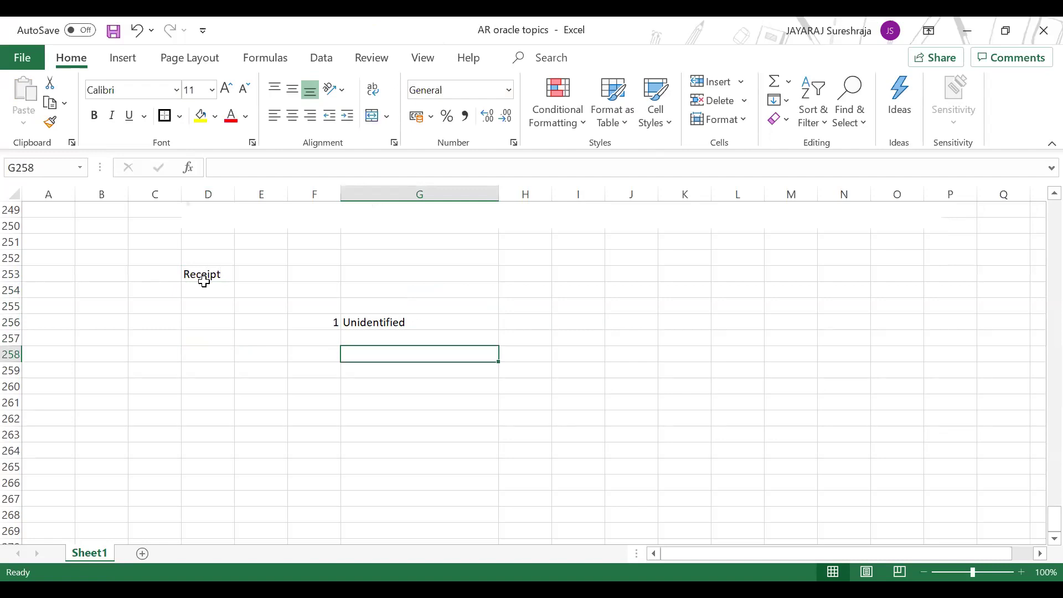
pyautogui.write('Customer')
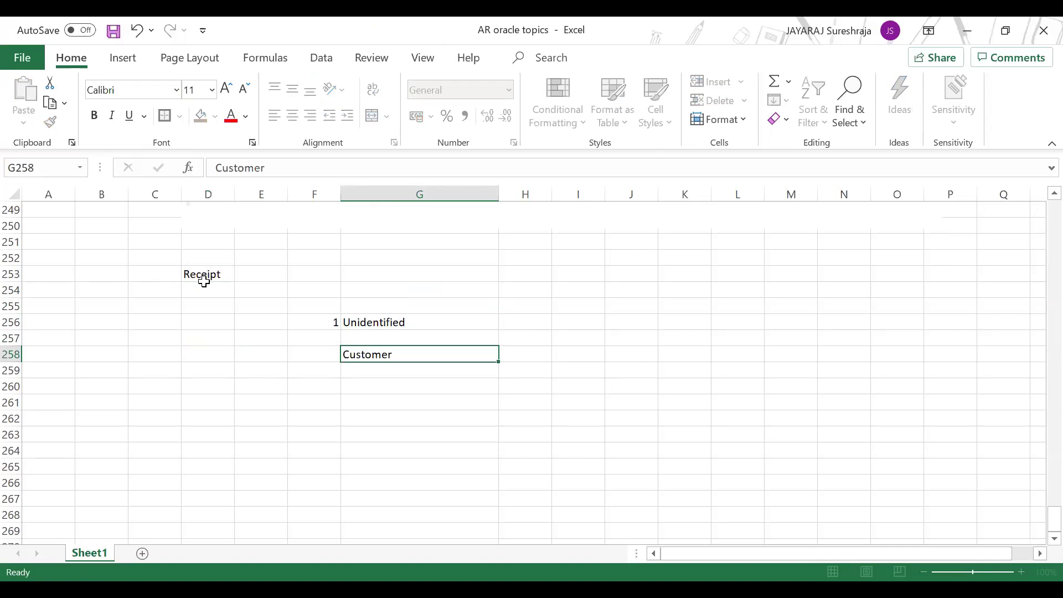
pyautogui.press('Tab')
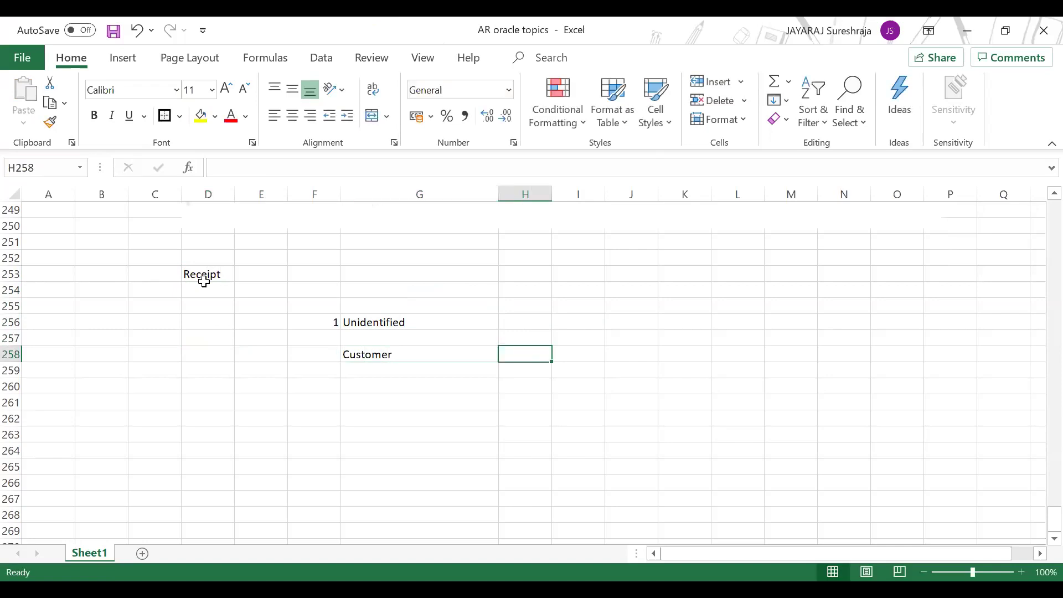
pyautogui.write('No')
pyautogui.press('Return')
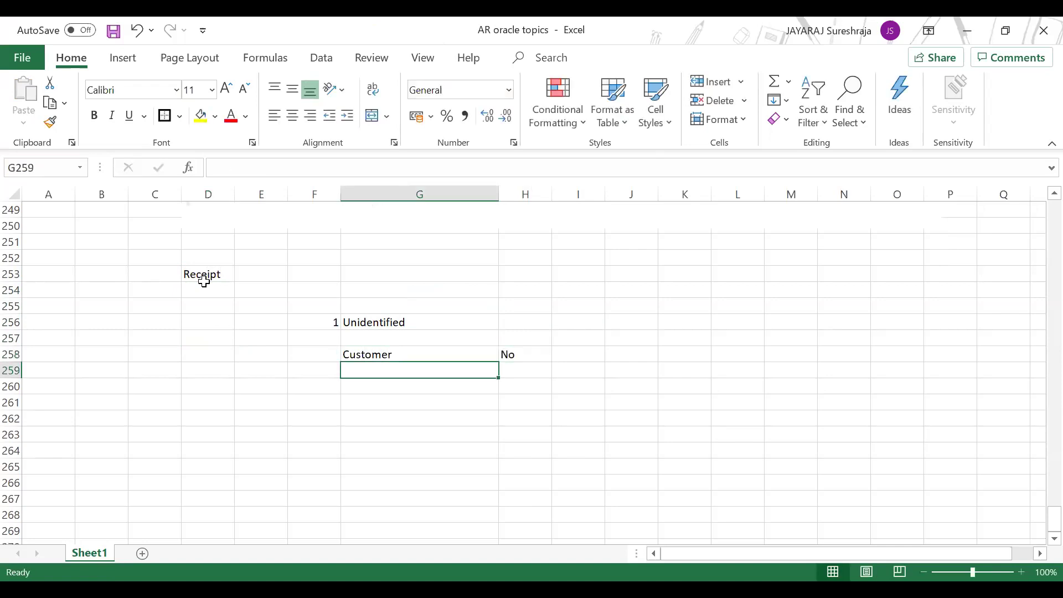
# - Copy '1 Unidentified' down to row 262 and renumber it 2
pyautogui.press('Left')
pyautogui.press('Up')
pyautogui.press('Up')
pyautogui.press('Up')
pyautogui.hotkey('shift', 'Right')
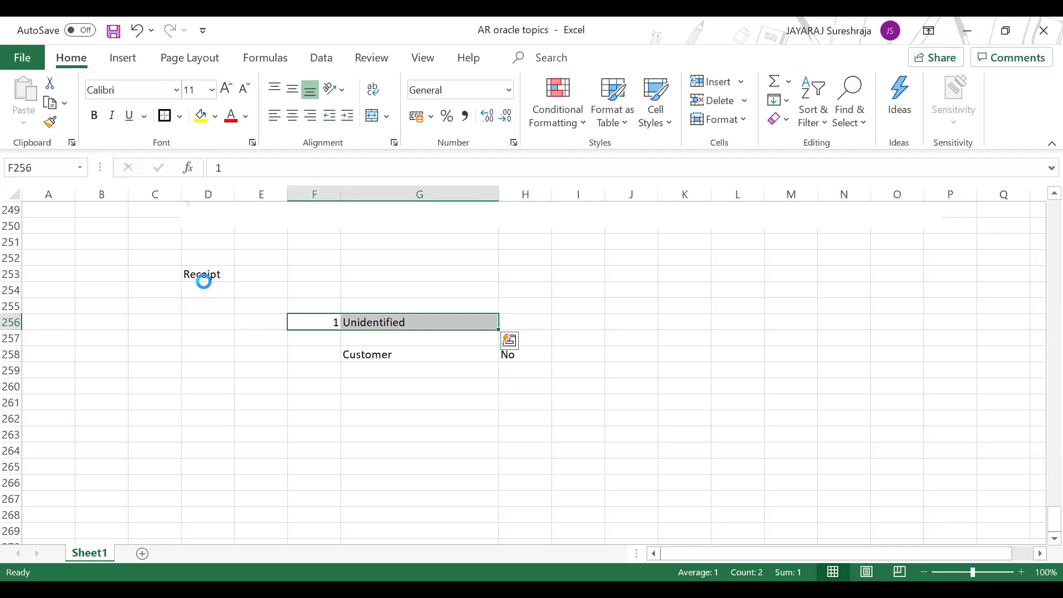
pyautogui.hotkey('ctrl', 'c')
pyautogui.press('Down')
pyautogui.press('Down')
pyautogui.press('Down')
pyautogui.press('Down')
pyautogui.press('Down')
pyautogui.press('Down')
pyautogui.press('Return')
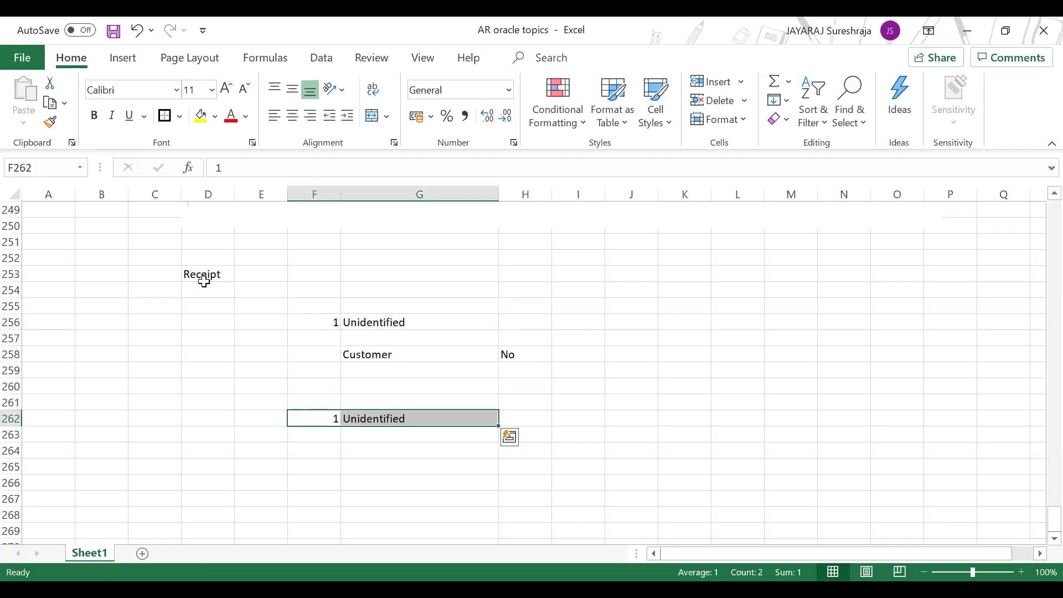
pyautogui.hotkey('shift', 'Left')
pyautogui.write('2')
pyautogui.press('Right')
pyautogui.press('Right')
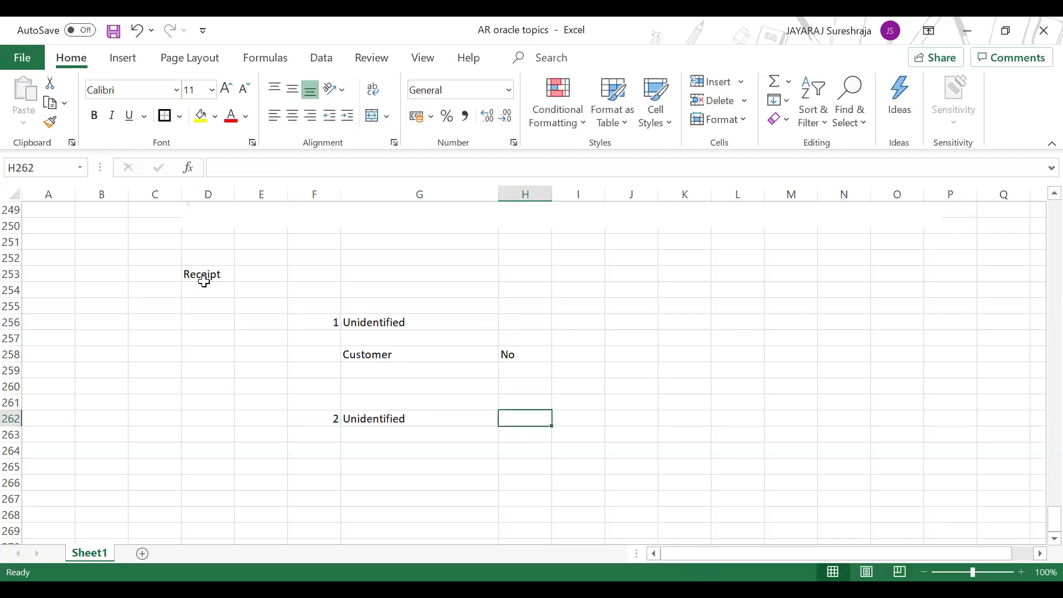
# - Copy the Customer row under item 2 and change its answer to 'Yes'
pyautogui.press('Left')
pyautogui.press('Left')
pyautogui.press('Up')
pyautogui.press('Up')
pyautogui.press('Up')
pyautogui.press('Up')
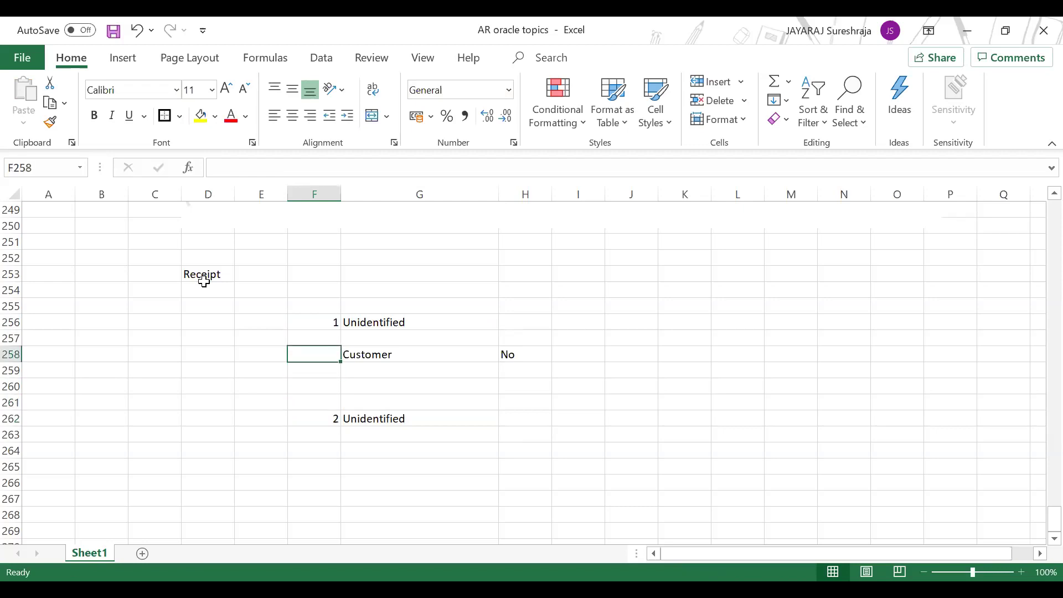
pyautogui.press('Right')
pyautogui.hotkey('shift', 'Right')
pyautogui.hotkey('ctrl', 'c')
pyautogui.press('Down')
pyautogui.press('Down')
pyautogui.press('Down')
pyautogui.press('Down')
pyautogui.press('Down')
pyautogui.press('Down')
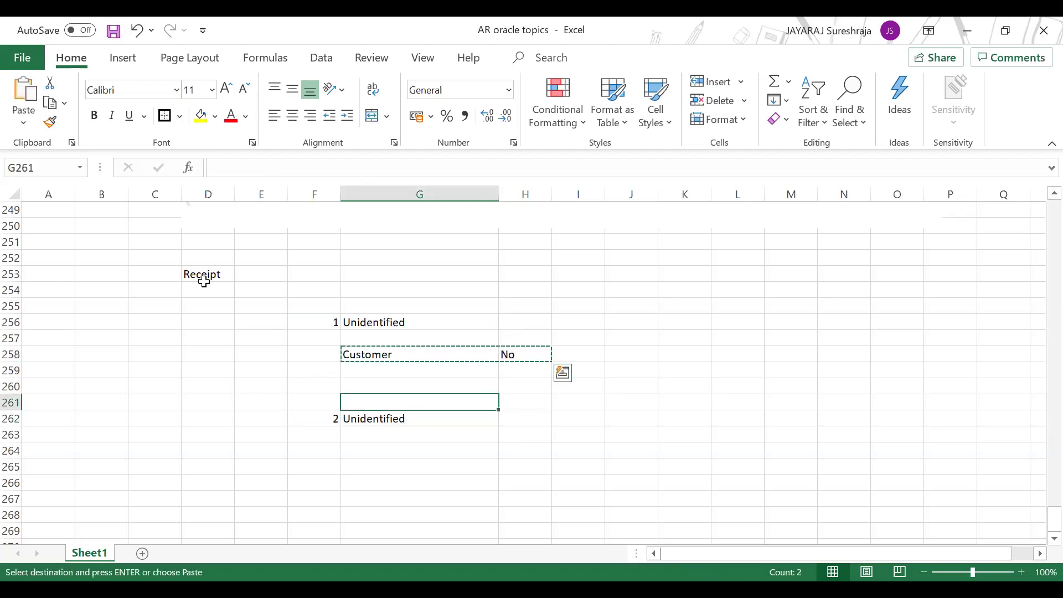
pyautogui.press('Return')
pyautogui.press('Right')
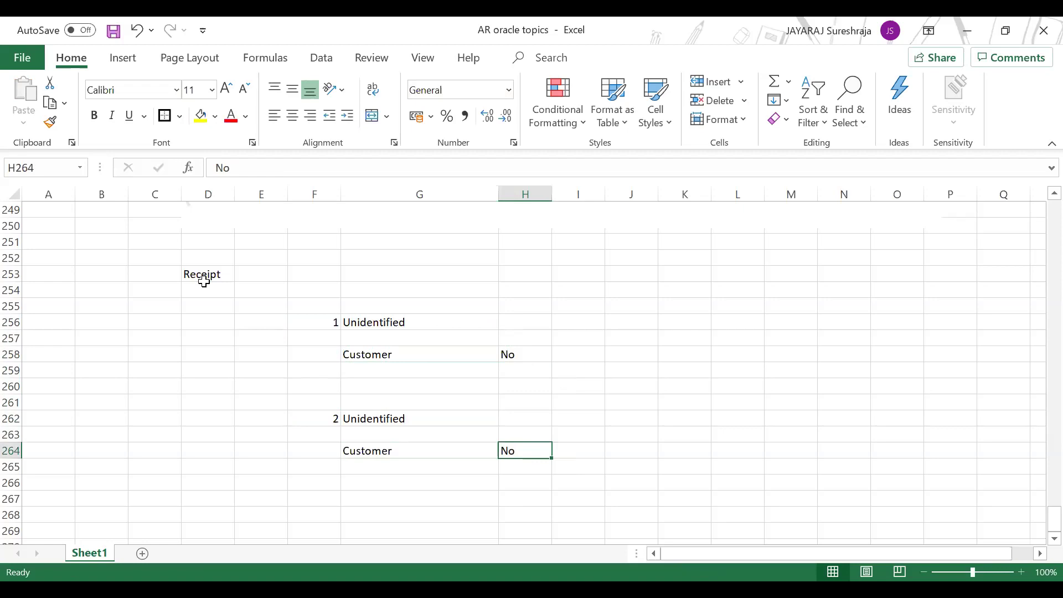
pyautogui.write('Yes')
pyautogui.press('Return')
# - Rename item 2's label from Unidentified to 'UnApplied'
pyautogui.press('Up')
pyautogui.press('Up')
pyautogui.press('Up')
pyautogui.press('Left')
pyautogui.press('Left')
pyautogui.press('Right')
pyautogui.press('F2')
pyautogui.press('BackSpace')
pyautogui.press('BackSpace')
pyautogui.press('BackSpace')
pyautogui.press('BackSpace')
pyautogui.press('BackSpace')
pyautogui.press('BackSpace')
pyautogui.press('BackSpace')
pyautogui.press('BackSpace')
pyautogui.press('BackSpace')
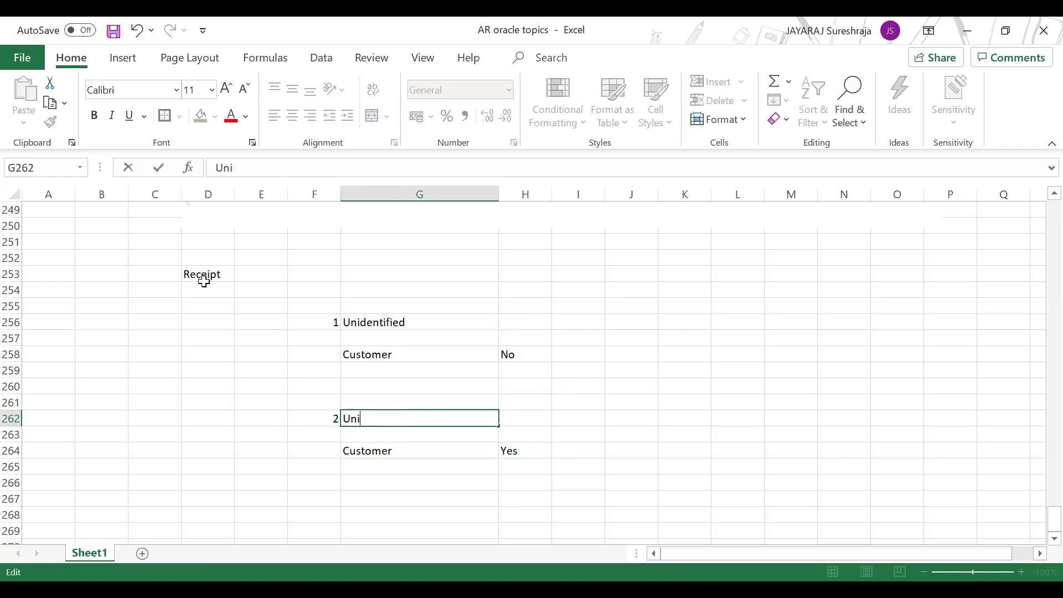
pyautogui.press('BackSpace')
pyautogui.write('Appl ied')
pyautogui.press('Return')
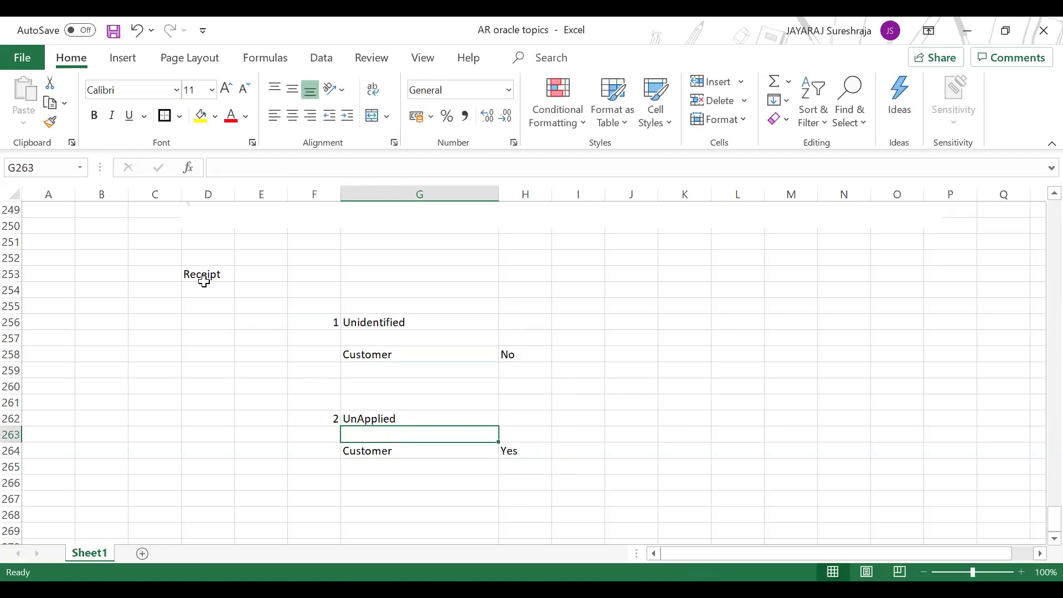
# - Add an 'Invoice to apply' row with answer 'No' under item 2
pyautogui.press('Return')
pyautogui.press('Return')
pyautogui.write('Inv')
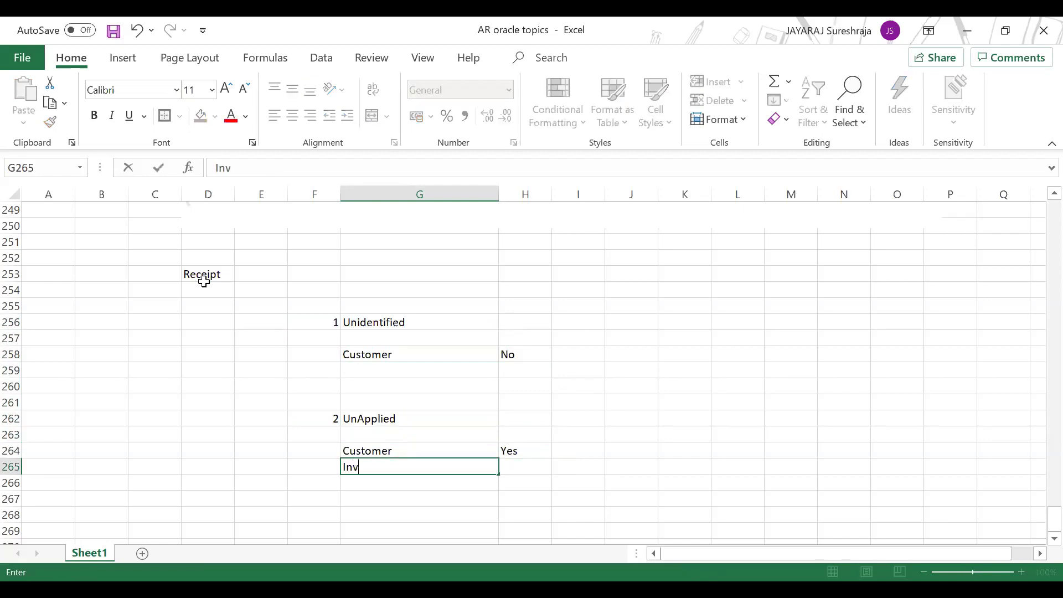
pyautogui.write('oice')
pyautogui.press('Tab')
pyautogui.write('No')
pyautogui.press('Return')
pyautogui.press('Up')
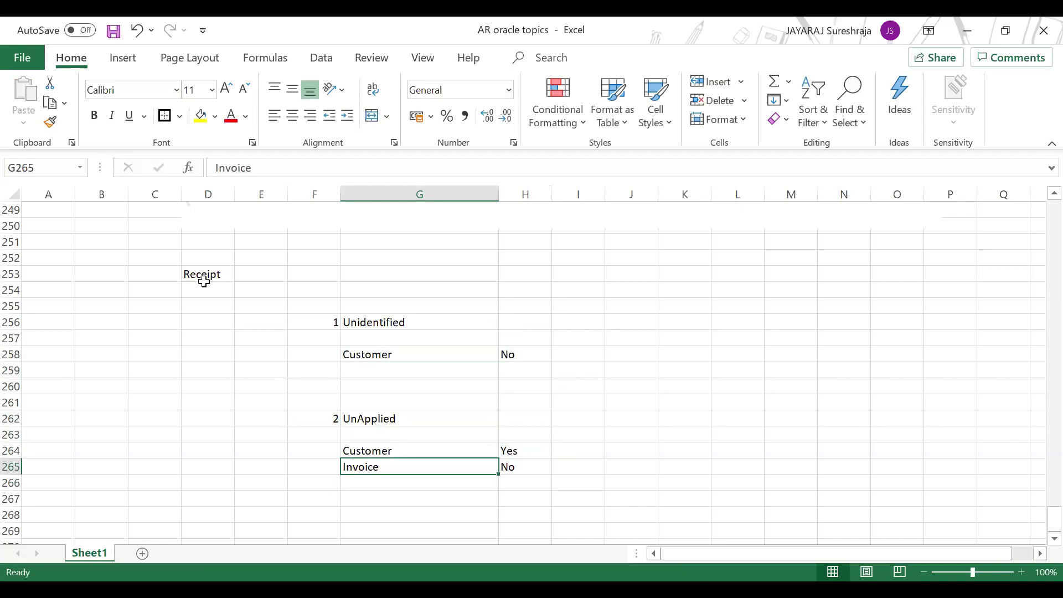
pyautogui.press('F2')
pyautogui.write('to apply')
pyautogui.press('Return')
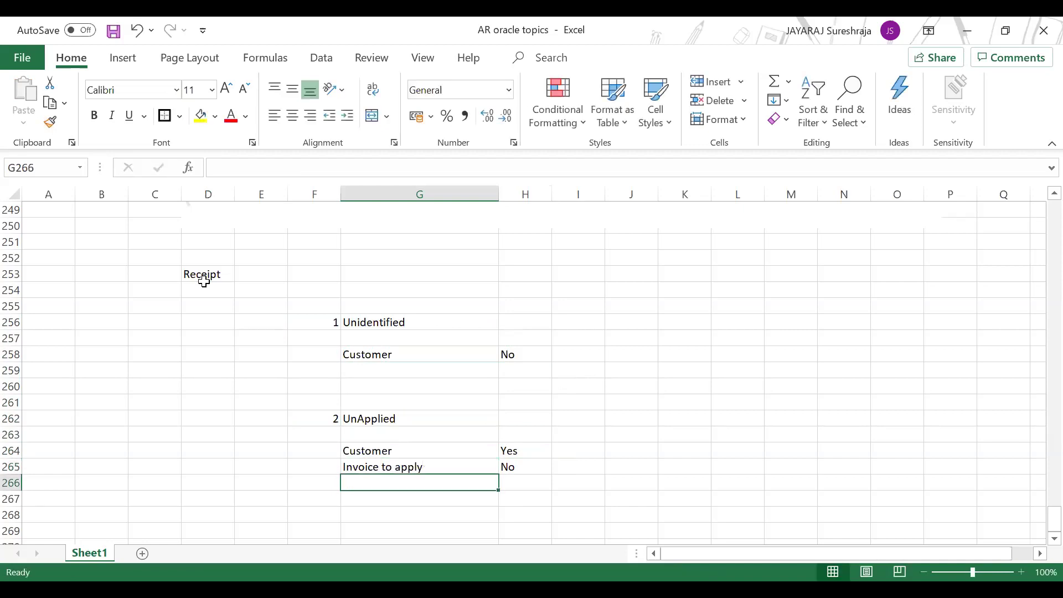
# - Copy the UnApplied block to row 268 and rename the copy 'Applied'
pyautogui.scroll(-3, 393, 365)
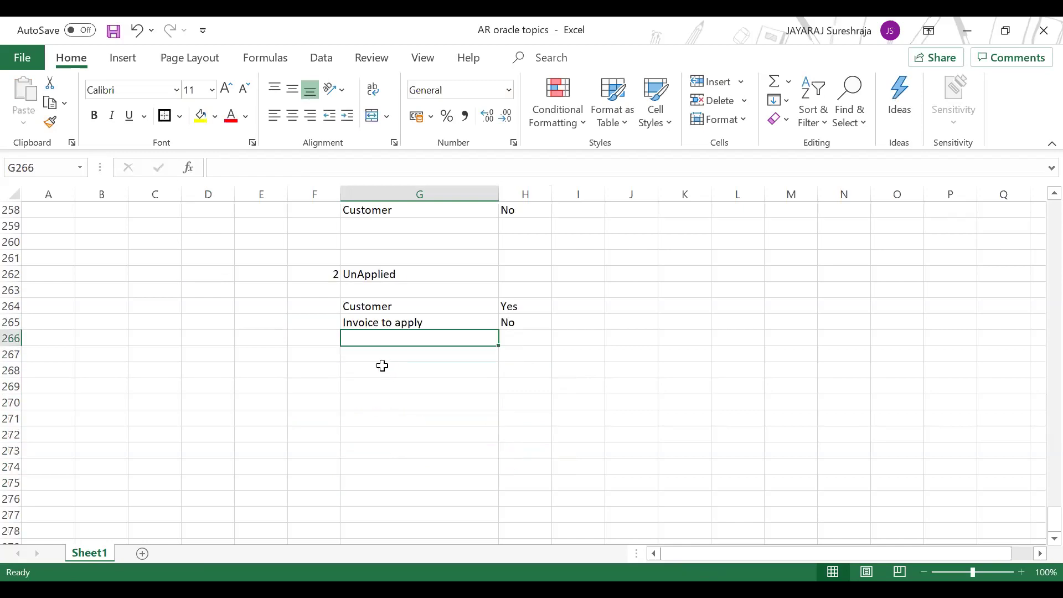
pyautogui.press('Up')
pyautogui.press('Up')
pyautogui.press('Up')
pyautogui.press('Up')
pyautogui.press('Left')
pyautogui.hotkey('shift', 'Right')
pyautogui.hotkey('shift', 'Right')
pyautogui.hotkey('shift', 'Down')
pyautogui.hotkey('shift', 'Down')
pyautogui.hotkey('shift', 'Down')
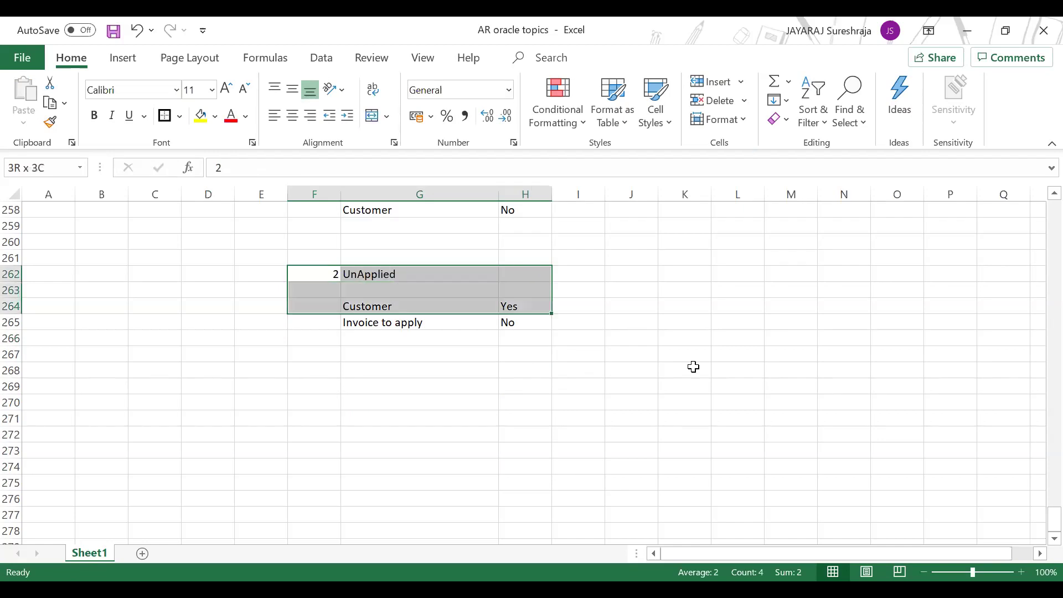
pyautogui.hotkey('ctrl', 'c')
pyautogui.press('Down')
pyautogui.press('Down')
pyautogui.press('Down')
pyautogui.press('Down')
pyautogui.press('Down')
pyautogui.press('Down')
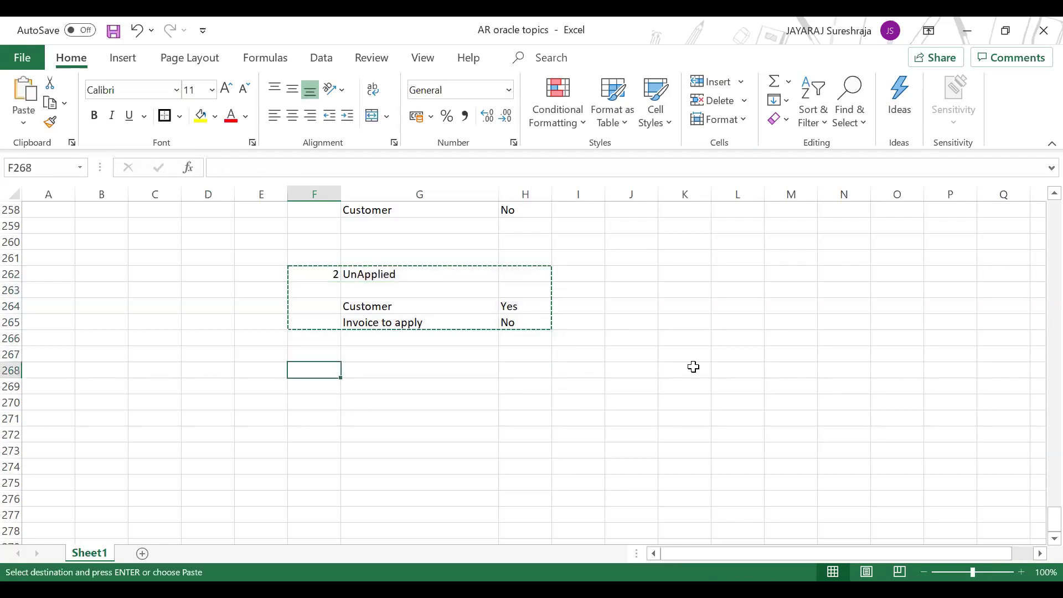
pyautogui.press('Return')
pyautogui.press('Right')
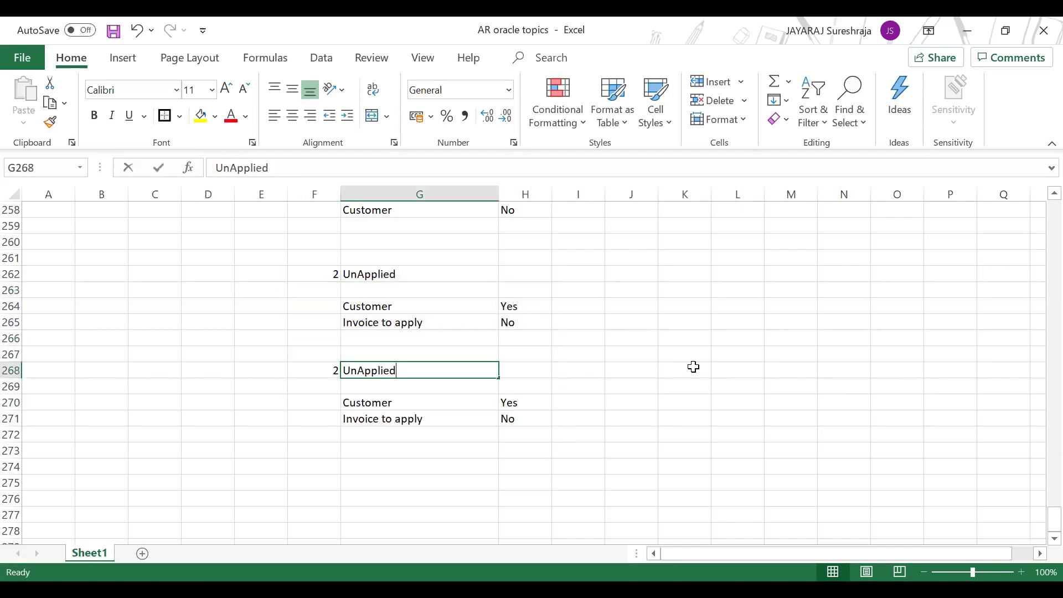
pyautogui.press('F2')
pyautogui.press('Delete')
pyautogui.press('Delete')
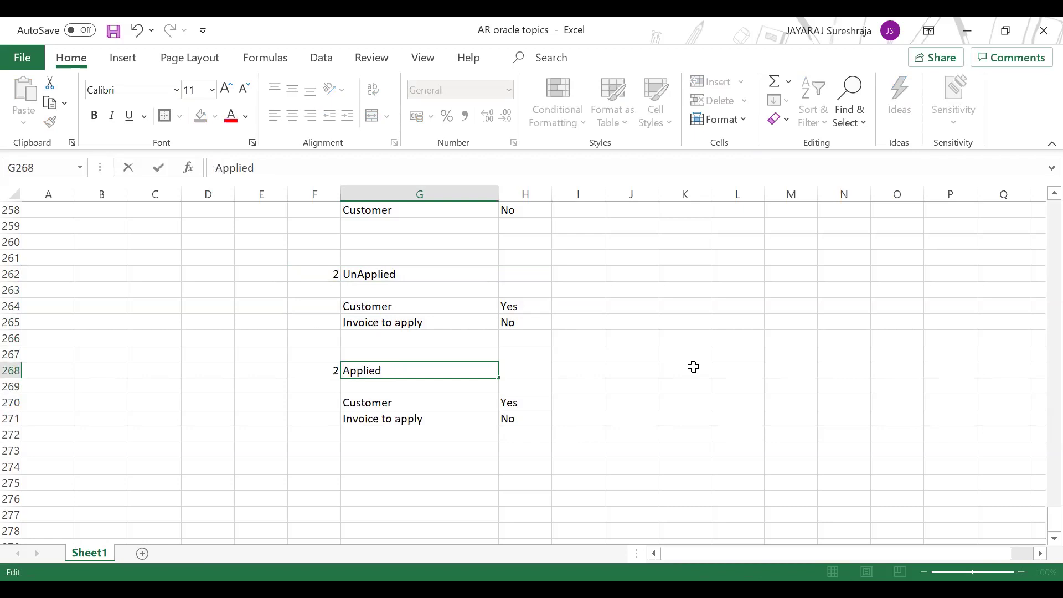
pyautogui.press('Return')
# - Set Invoice to apply to 'Yes' and add an 'Applied / Yes' row
pyautogui.press('Up')
pyautogui.press('Down')
pyautogui.press('Down')
pyautogui.press('Down')
pyautogui.press('Right')
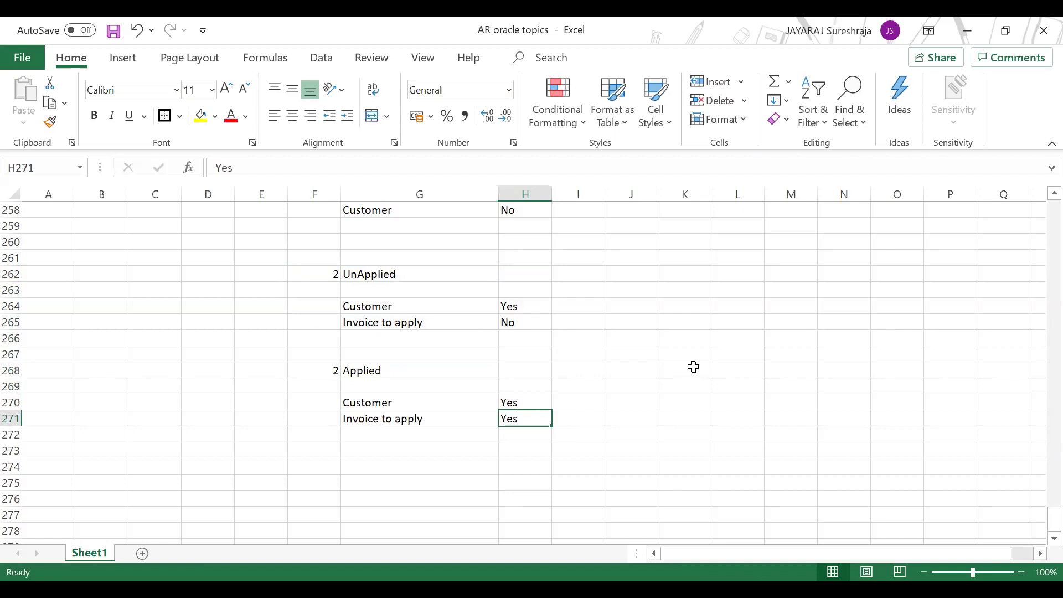
pyautogui.write('Yes')
pyautogui.press('Left')
pyautogui.press('Down')
pyautogui.write('Applied')
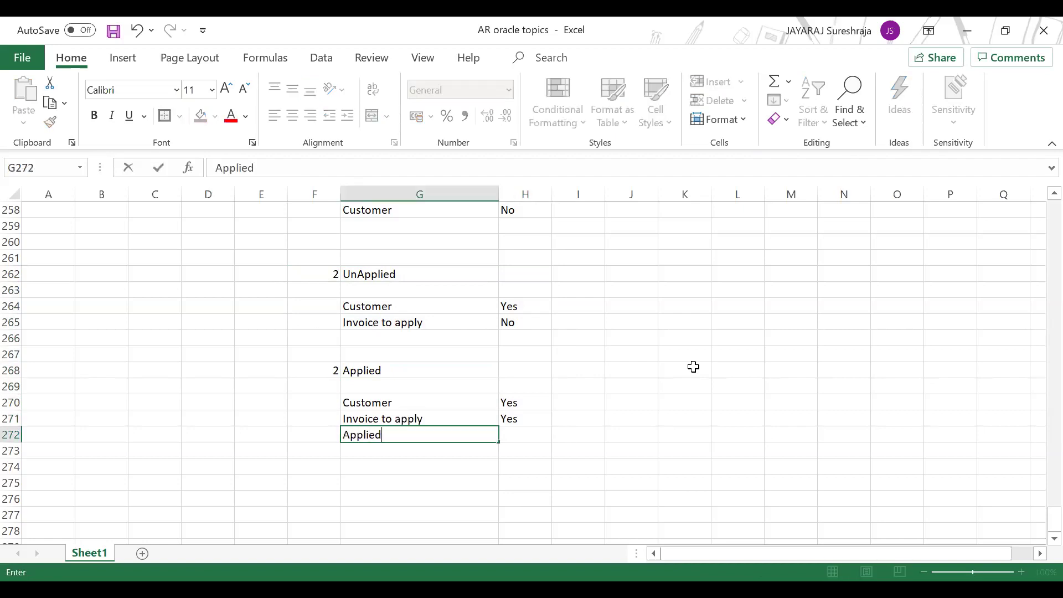
pyautogui.press('Tab')
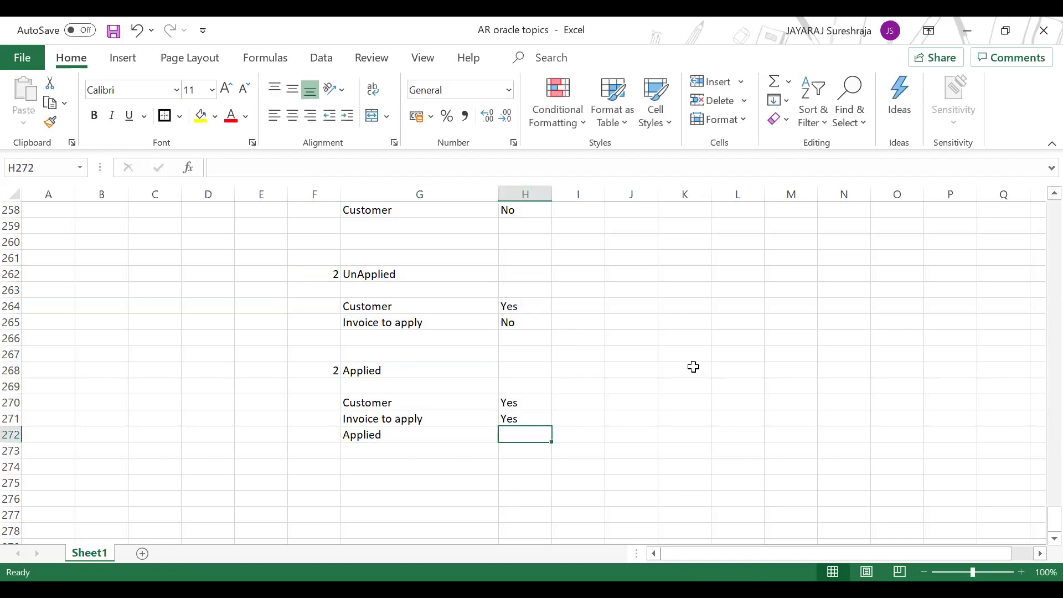
pyautogui.write('Yes')
pyautogui.press('Left')
pyautogui.press('Left')
# - Number the Applied block 3 and add heading '4 On-account' below it
pyautogui.press('Up')
pyautogui.press('Up')
pyautogui.press('Up')
pyautogui.press('Up')
pyautogui.write('3')
pyautogui.press('Return')
pyautogui.press('Down')
pyautogui.press('Down')
pyautogui.press('Down')
pyautogui.press('Down')
pyautogui.press('Down')
pyautogui.write('4')
pyautogui.press('Tab')
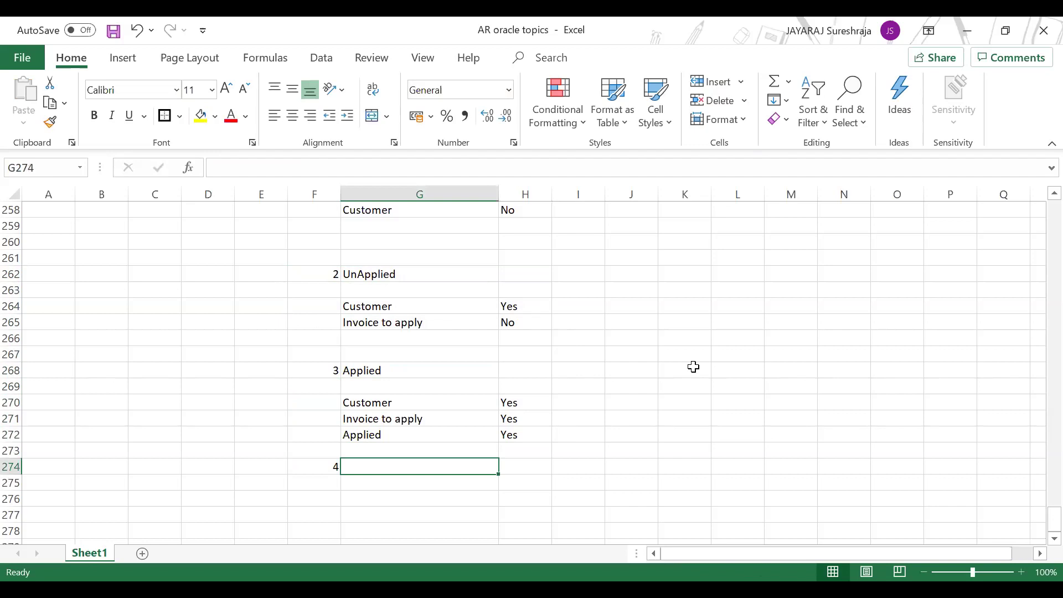
pyautogui.write('On-account')
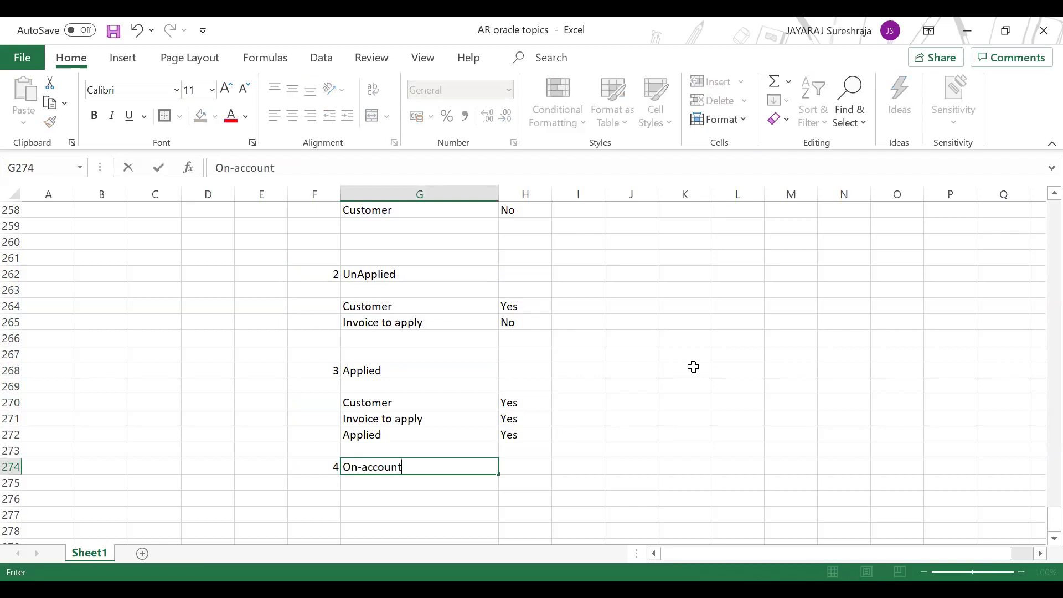
pyautogui.press('Return')
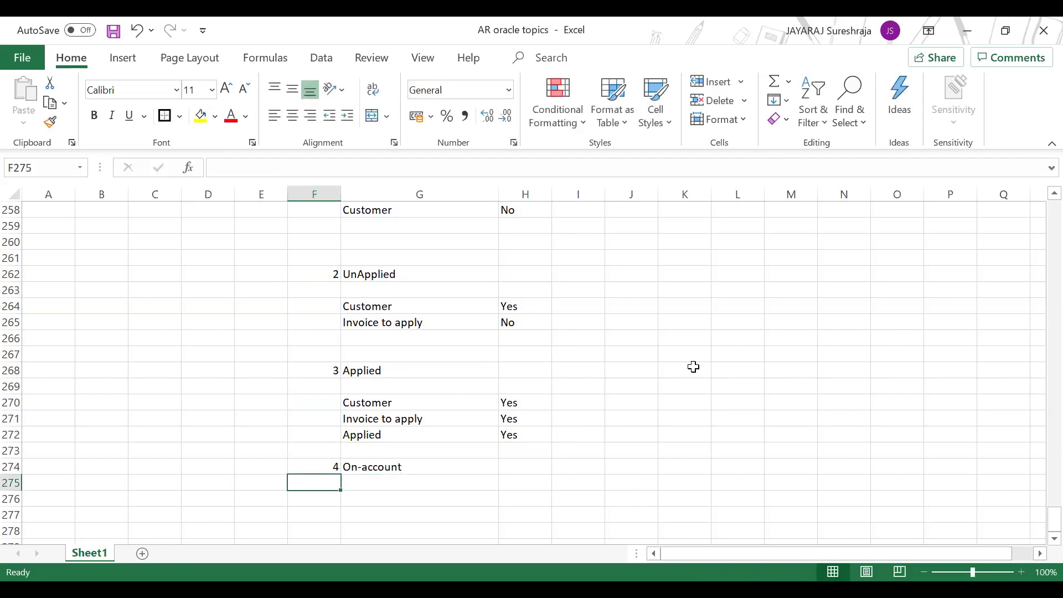
pyautogui.press('Up')
pyautogui.press('Up')
pyautogui.press('Up')
pyautogui.press('Up')
pyautogui.press('Up')
# - Copy the 'Invoice to apply' and 'Applied' Yes rows into the On-account block
pyautogui.press('Right')
pyautogui.press('Right')
pyautogui.press('Right')
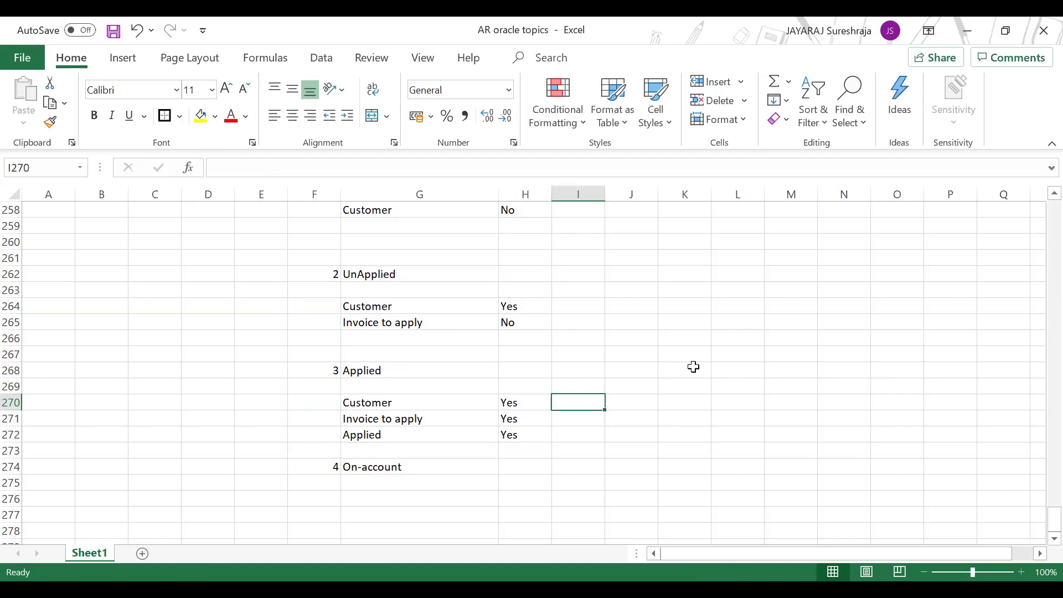
pyautogui.press('Left')
pyautogui.press('Left')
pyautogui.hotkey('shift', 'Right')
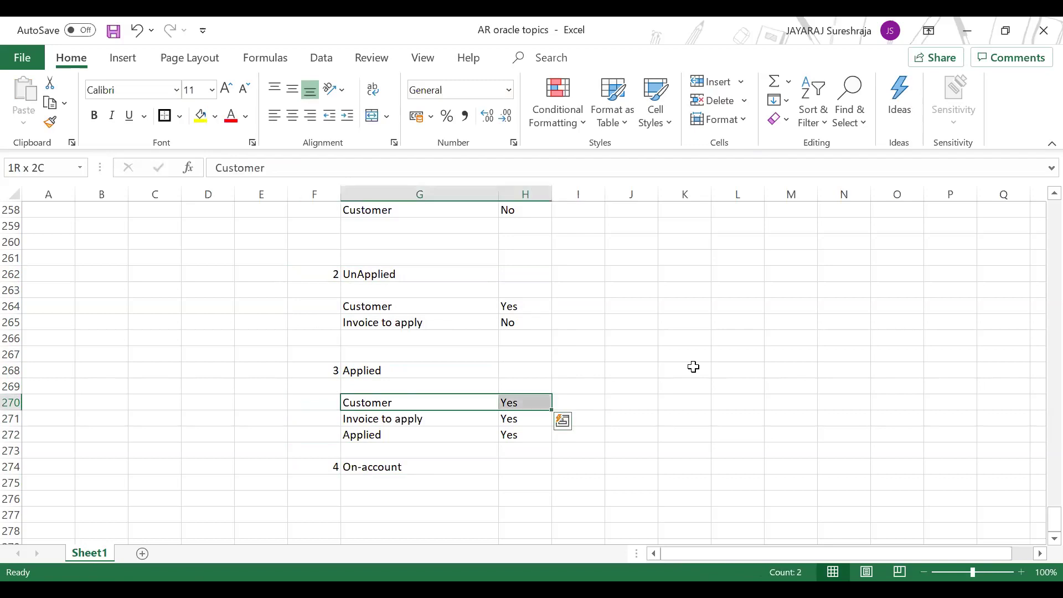
pyautogui.hotkey('shift', 'Down')
pyautogui.press('Down')
pyautogui.hotkey('shift', 'Down')
pyautogui.hotkey('shift', 'Right')
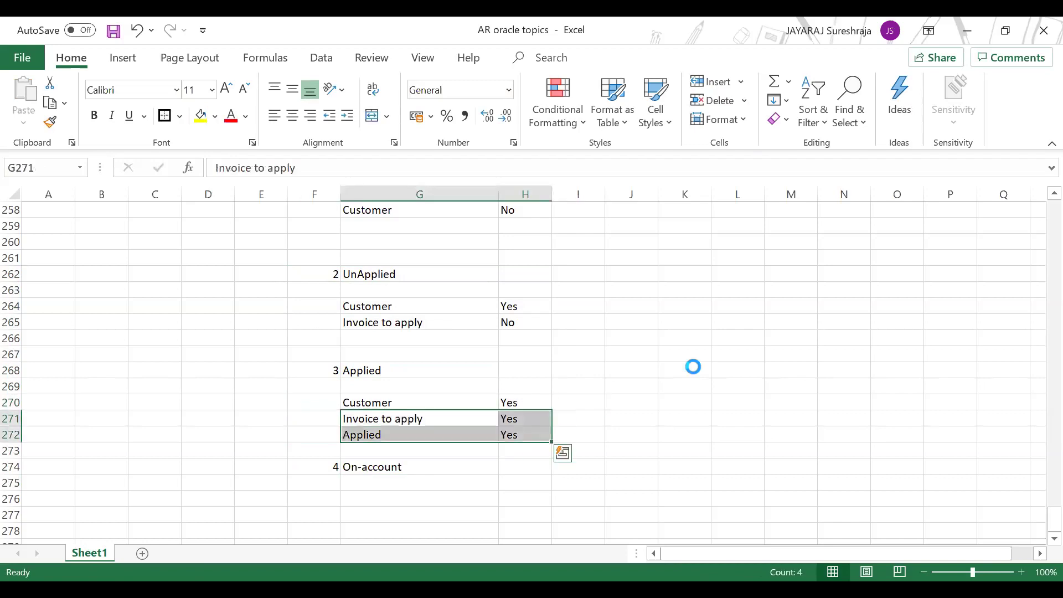
pyautogui.hotkey('ctrl', 'c')
pyautogui.press('Down')
pyautogui.press('Down')
pyautogui.press('Down')
pyautogui.press('Down')
pyautogui.press('Down')
pyautogui.hotkey('ctrl', 'v')
# - Enter amounts 10000 for Invoice to apply and 9990 for Applied
pyautogui.press('Right')
pyautogui.press('Right')
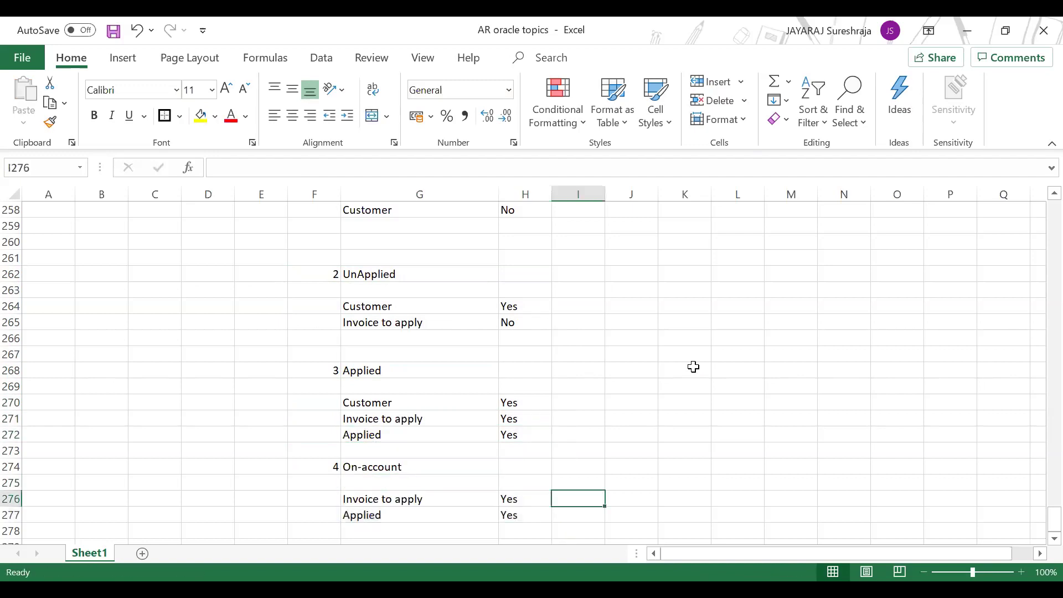
pyautogui.write('10000')
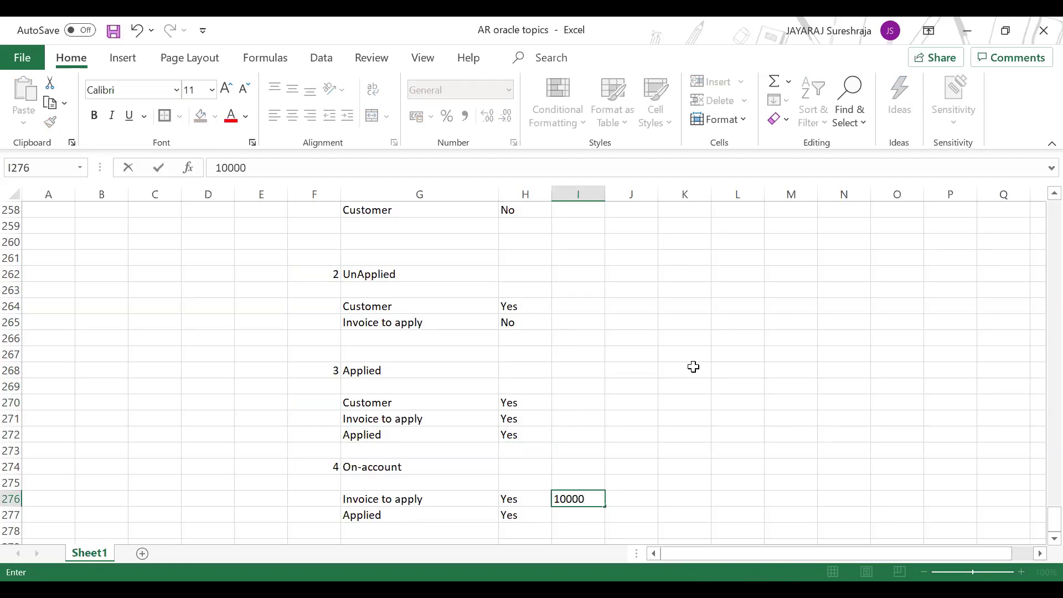
pyautogui.press('Return')
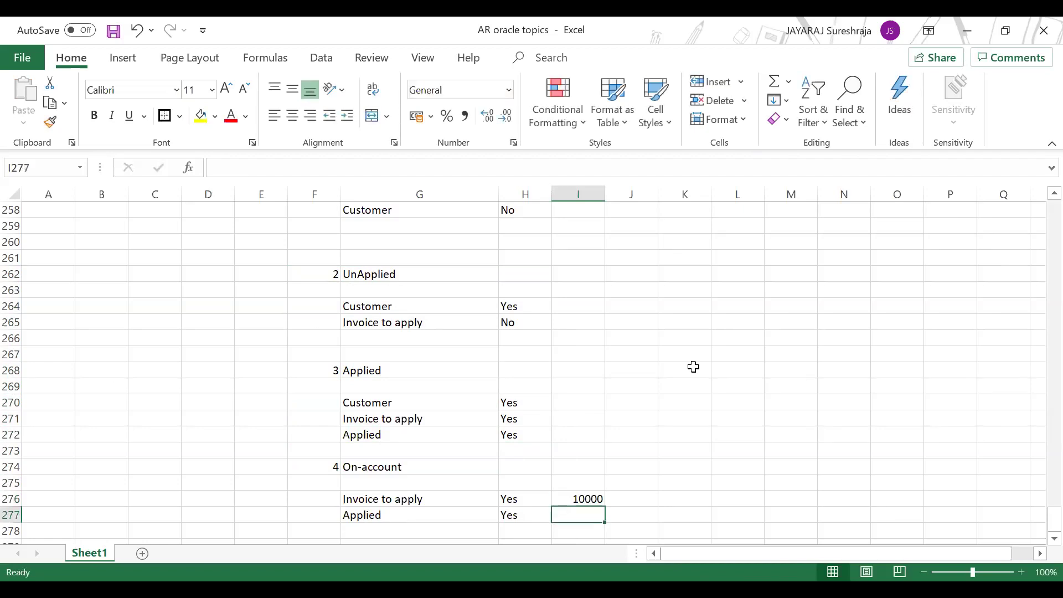
pyautogui.write('9990')
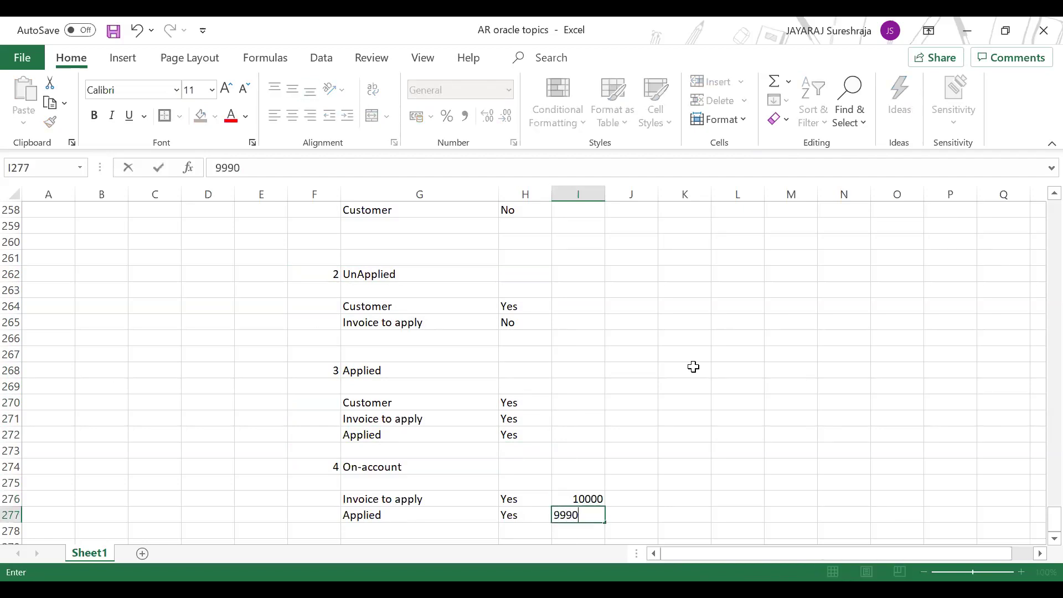
pyautogui.press('Return')
# - Add an 'On-account' row with answer 'Yes' and amount 10
pyautogui.scroll(-1, 423, 404)
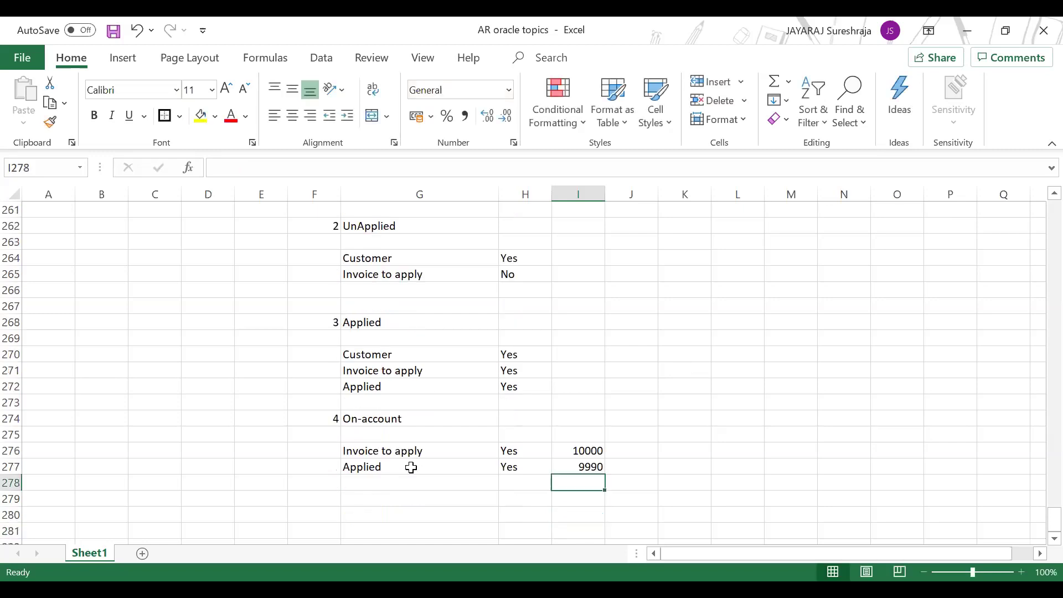
pyautogui.click(399, 485)
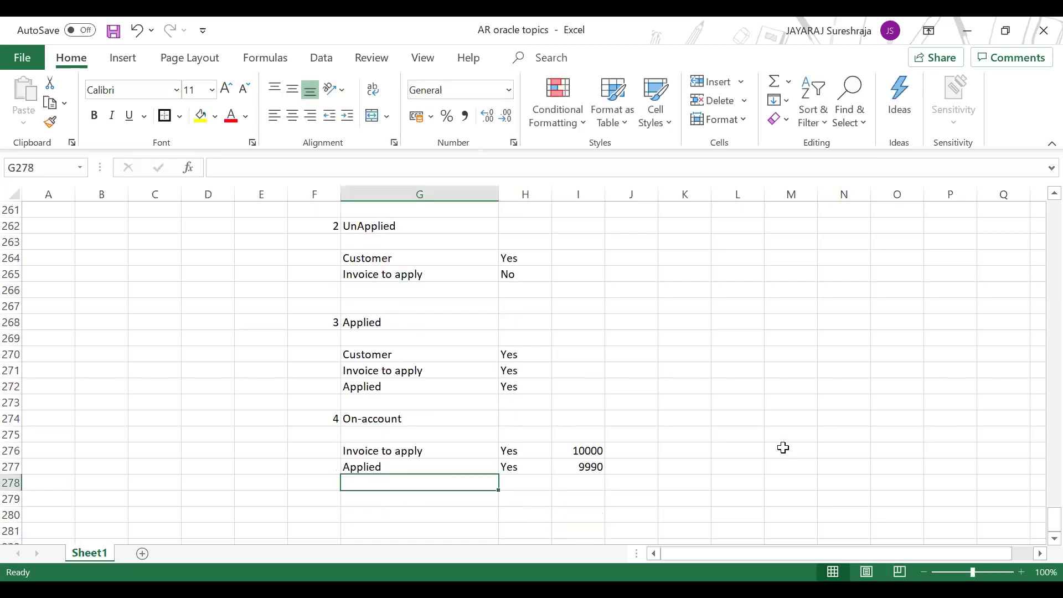
pyautogui.write('On-account')
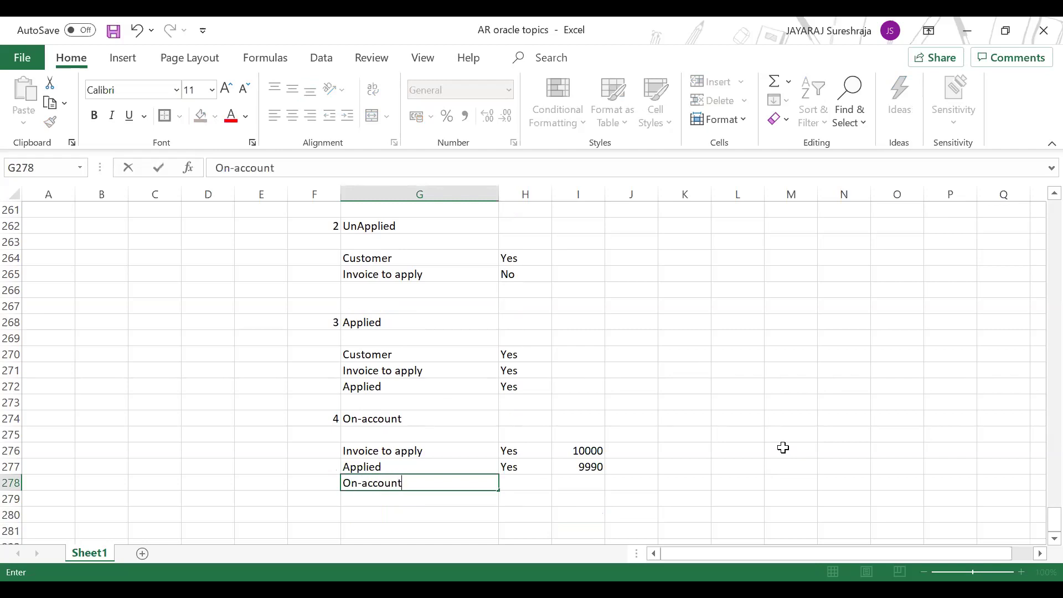
pyautogui.press('Tab')
pyautogui.write('Yes')
pyautogui.press('Tab')
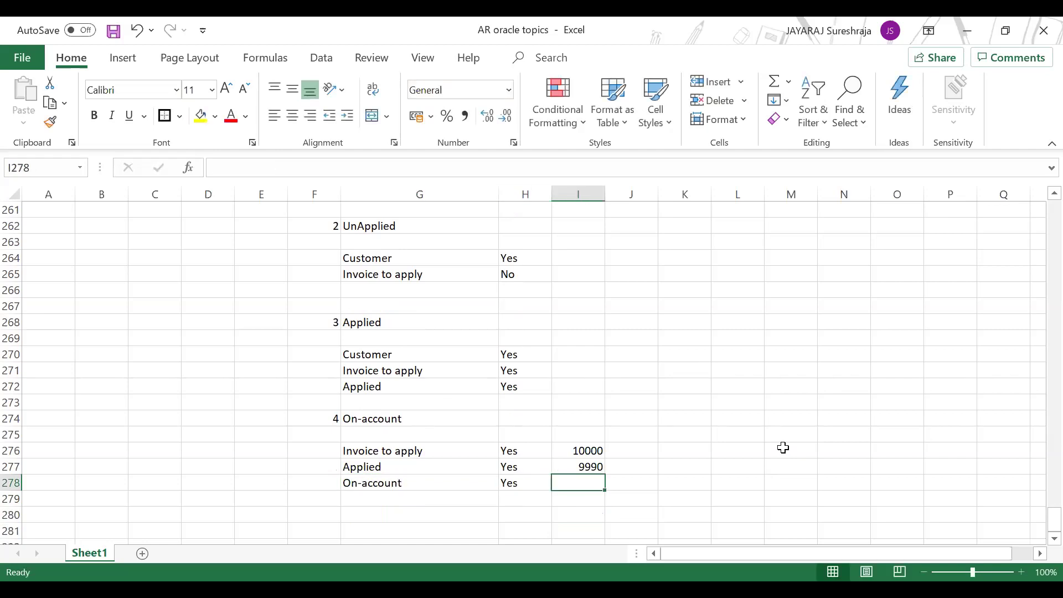
pyautogui.write('10')
pyautogui.press('Return')
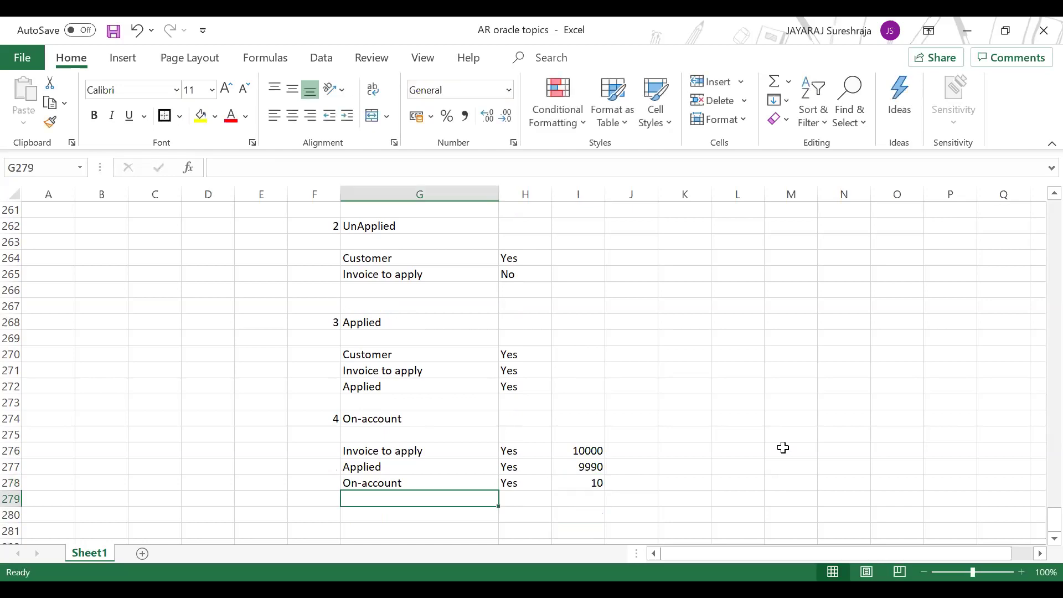
# - Bold the On-account row and save the workbook
pyautogui.press('Up')
pyautogui.hotkey('shift', 'Right')
pyautogui.hotkey('shift', 'Right')
pyautogui.hotkey('ctrl', 'b')
pyautogui.hotkey('ctrl', 's')
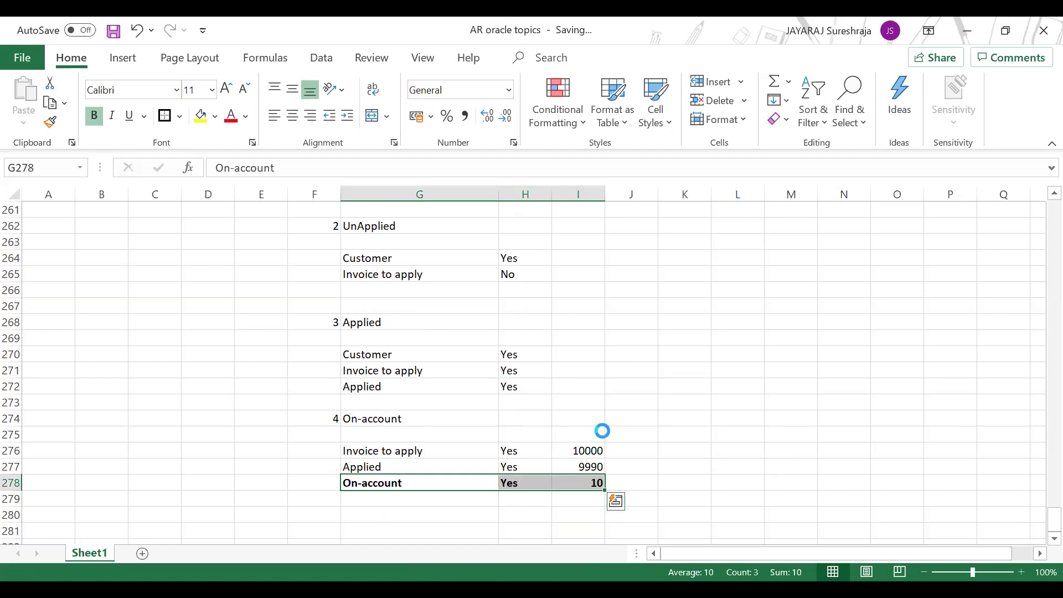
pyautogui.scroll(3, 359, 410)
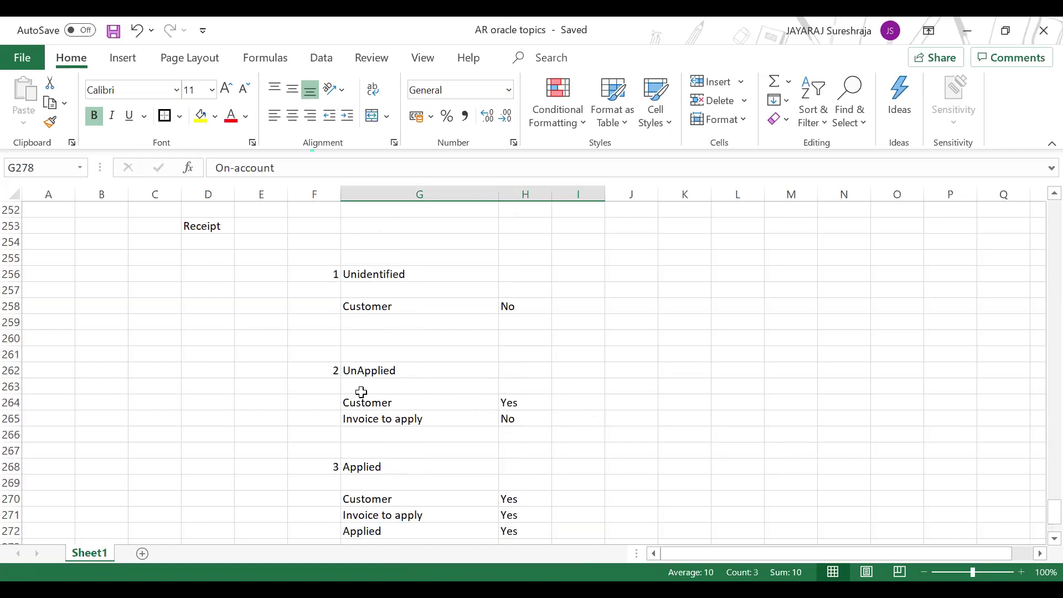
pyautogui.click(379, 303)
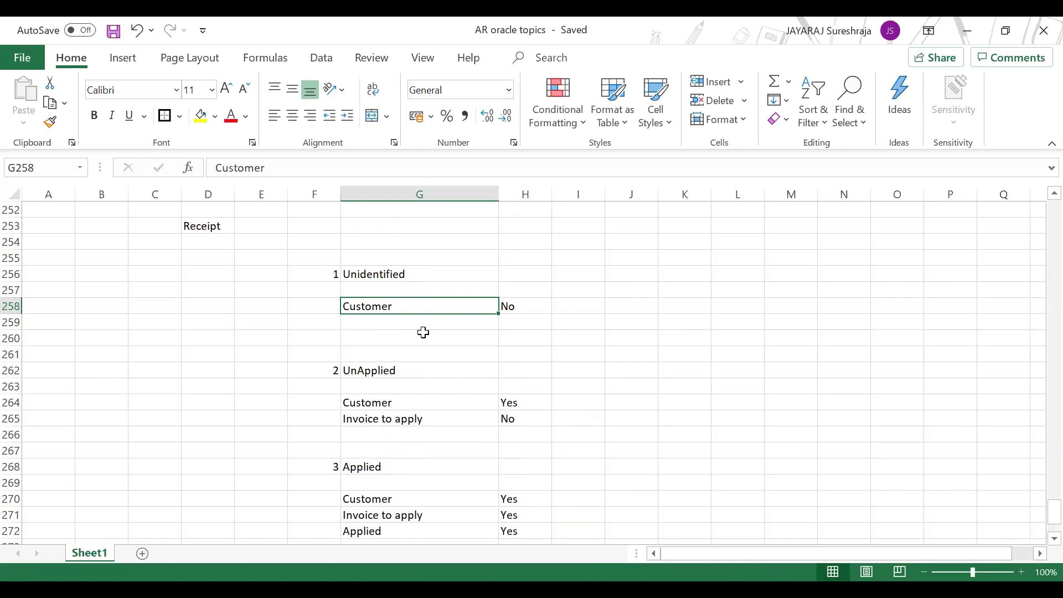
pyautogui.scroll(-4, 425, 390)
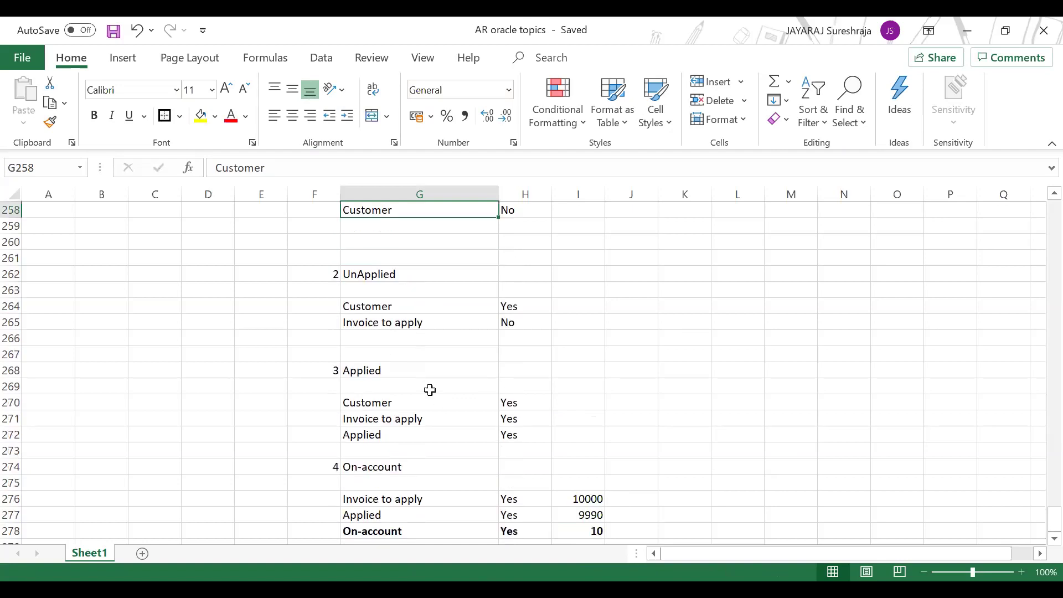
pyautogui.scroll(2, 425, 385)
pyautogui.scroll(1, 389, 304)
pyautogui.click(410, 227)
pyautogui.hotkey('ctrl', 's')
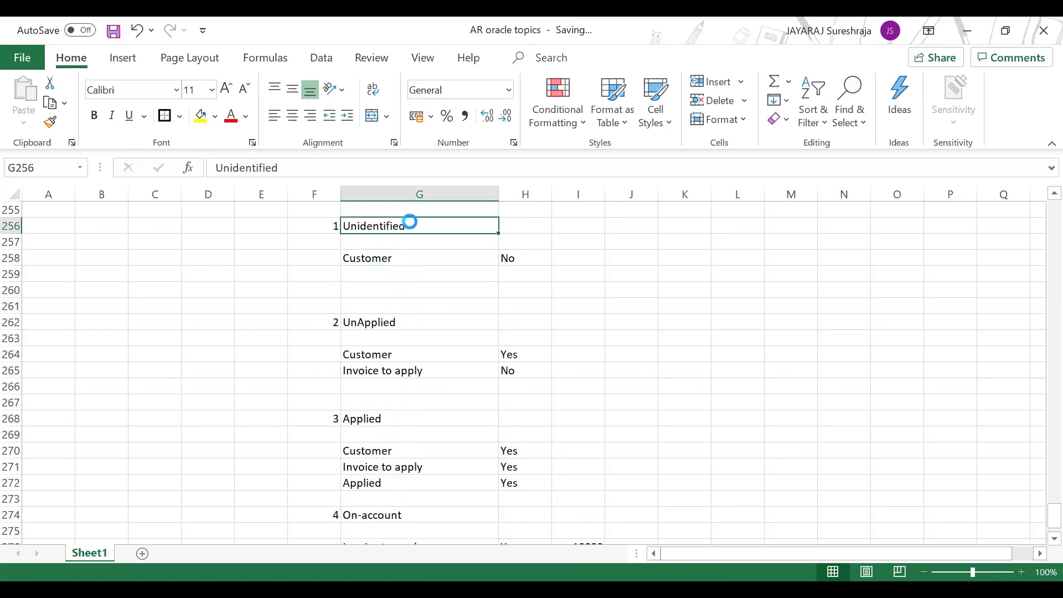